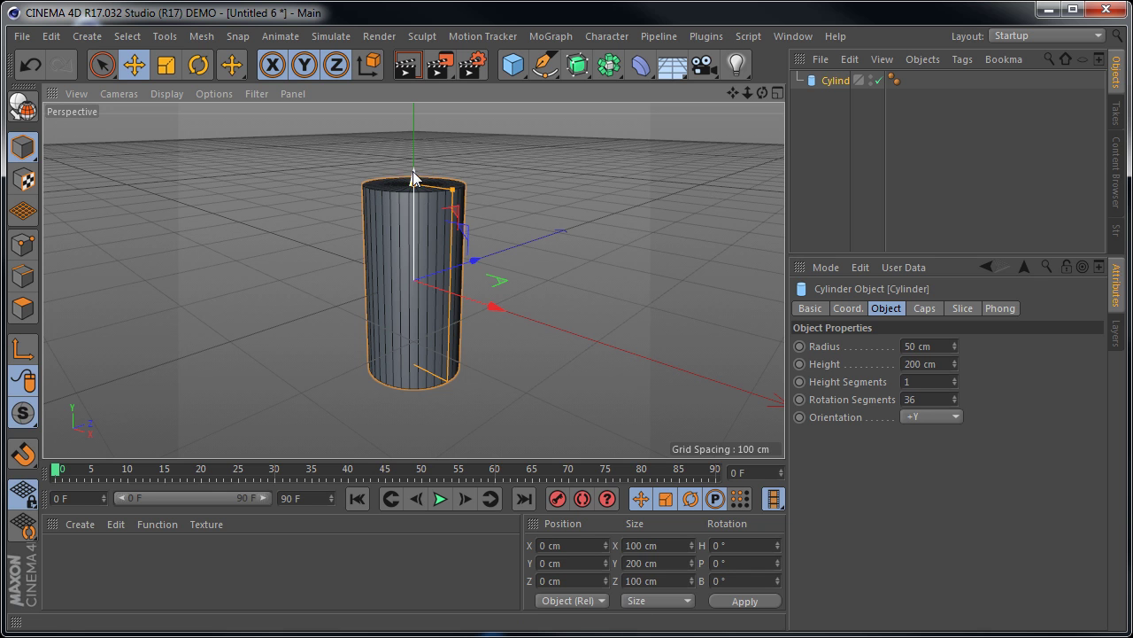
Move the cylinder to about X -43 cm, Y 38 cm and Z 63 cm in the Perspective view.
left_click_drag(413, 177, 413, 140)
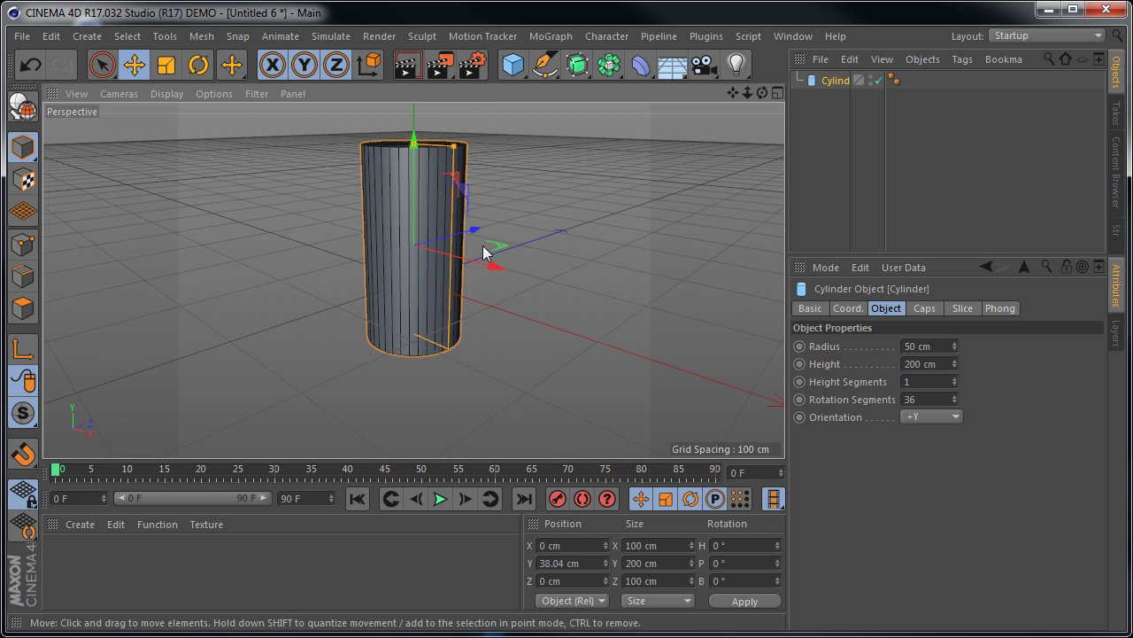
left_click_drag(499, 269, 467, 261)
left_click_drag(447, 220, 493, 252)
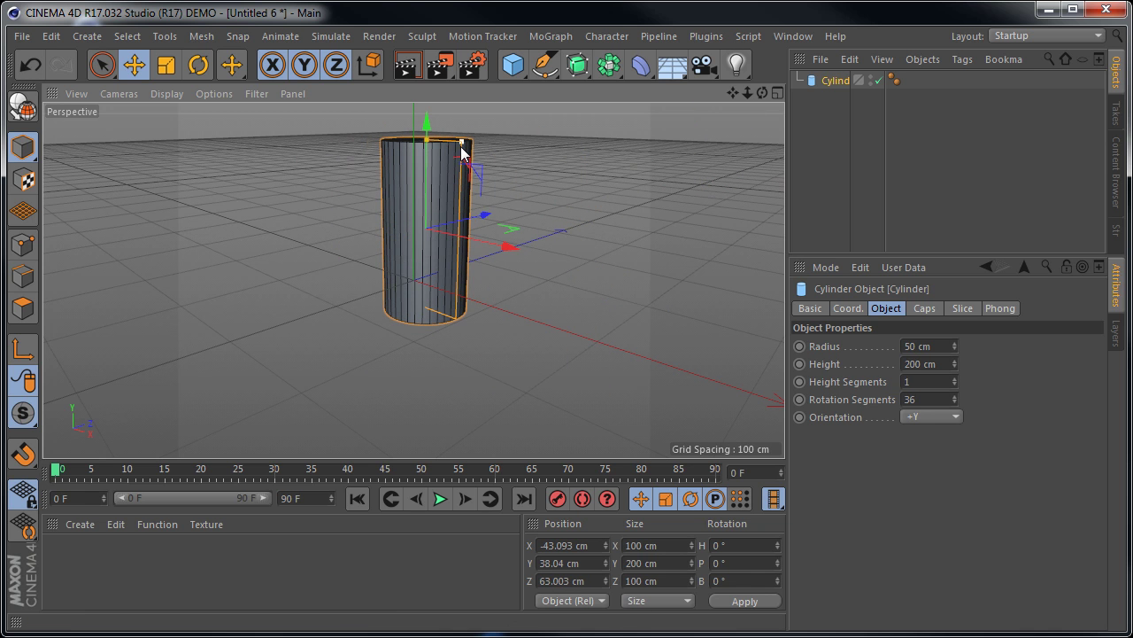
Resize the cylinder with its handles to a radius of about 65 cm and a height of about 111.5 cm.
mouse_move(461, 147)
left_mouse_down()
mouse_move(437, 153)
mouse_move(480, 153)
mouse_move(475, 160)
left_mouse_up()
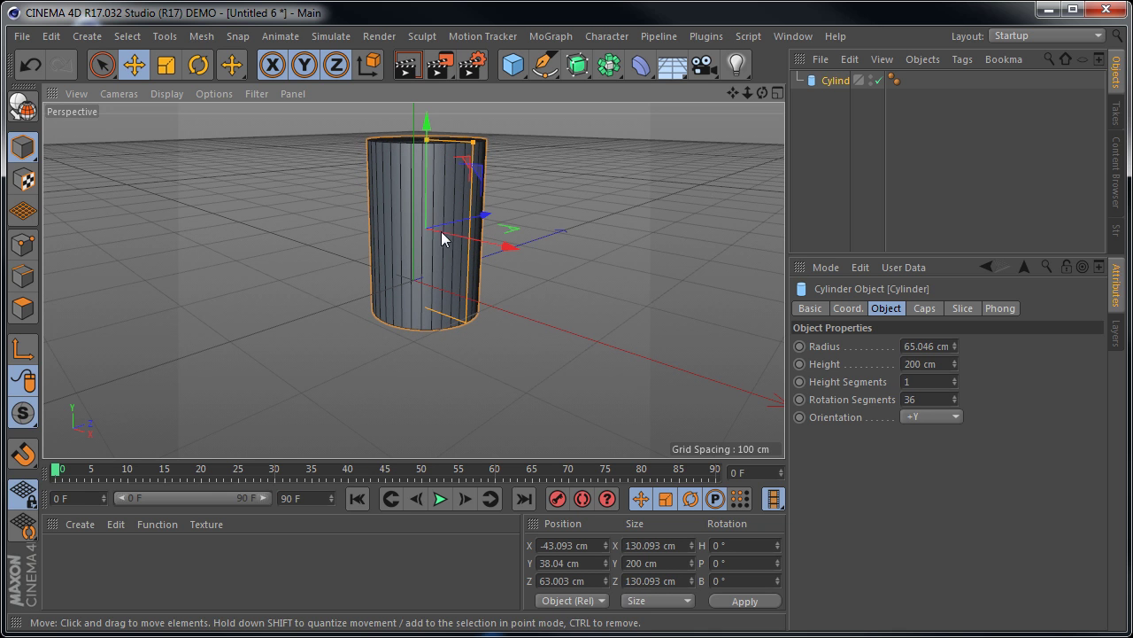
left_click_drag(438, 222, 468, 289, "alt")
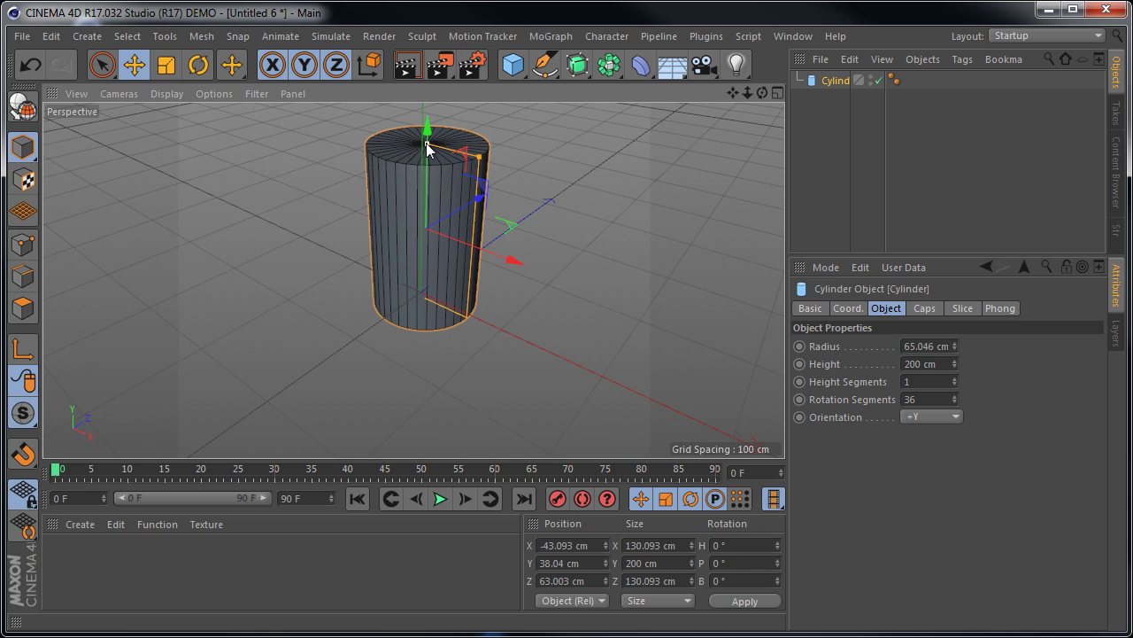
left_click_drag(426, 147, 427, 184)
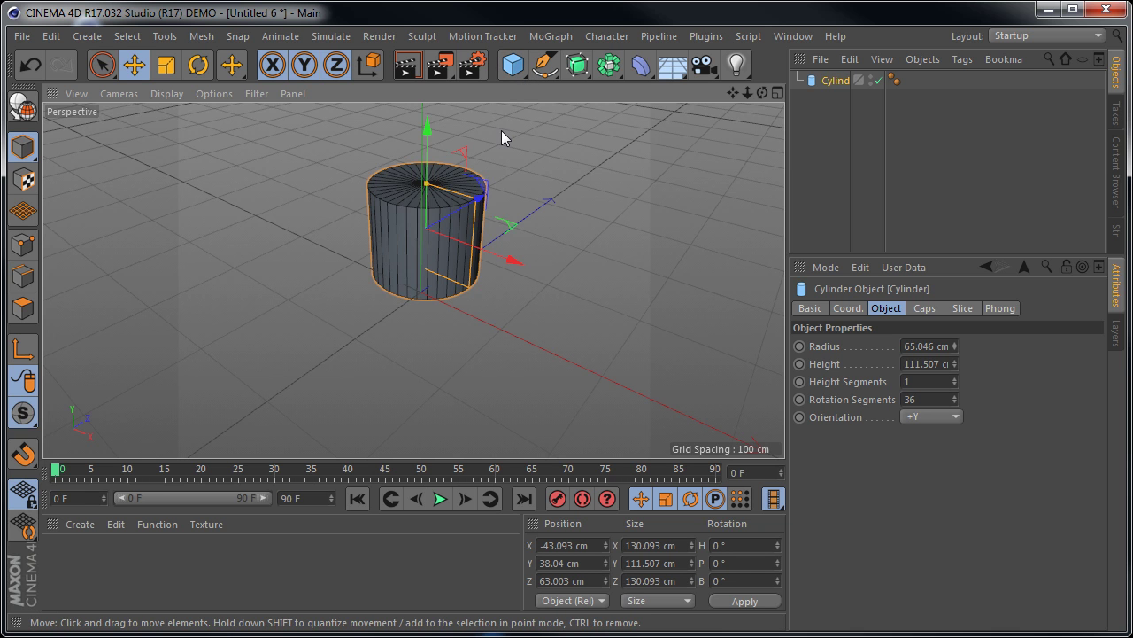
scroll(501, 130, "up", 3)
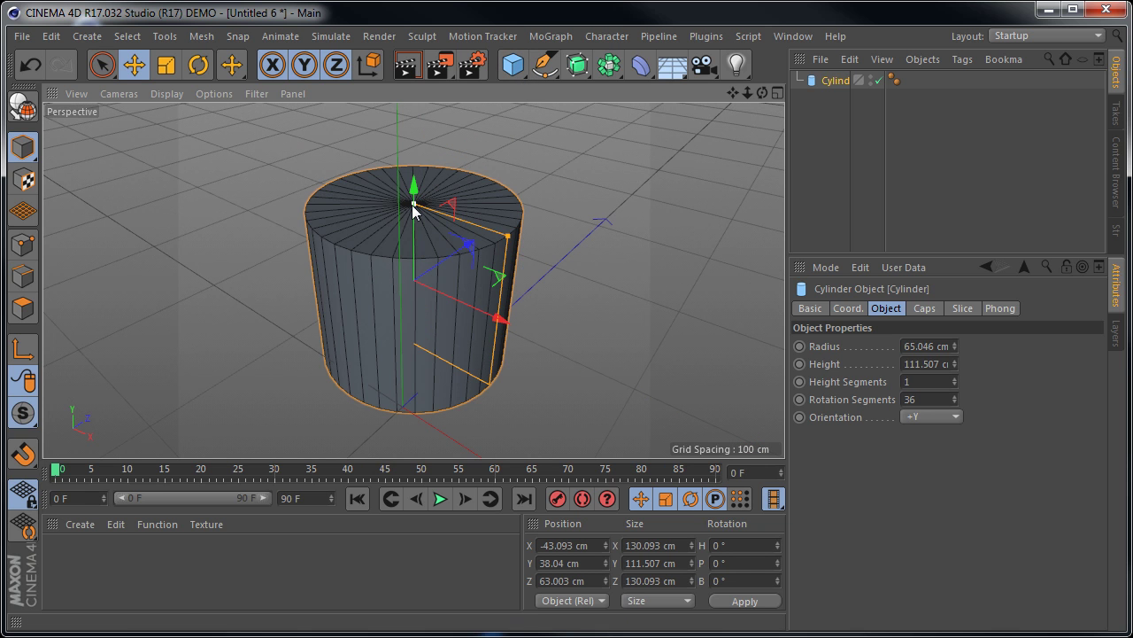
Delete the cylinder from the scene.
left_click(545, 303)
left_click(476, 305)
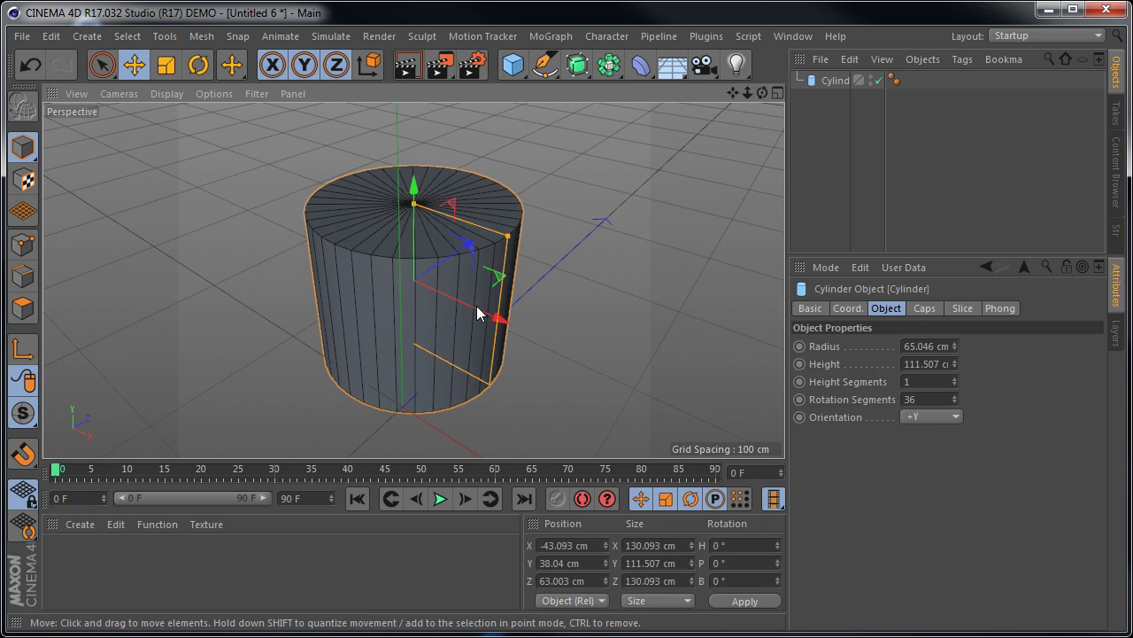
left_click(844, 138)
left_click(832, 81)
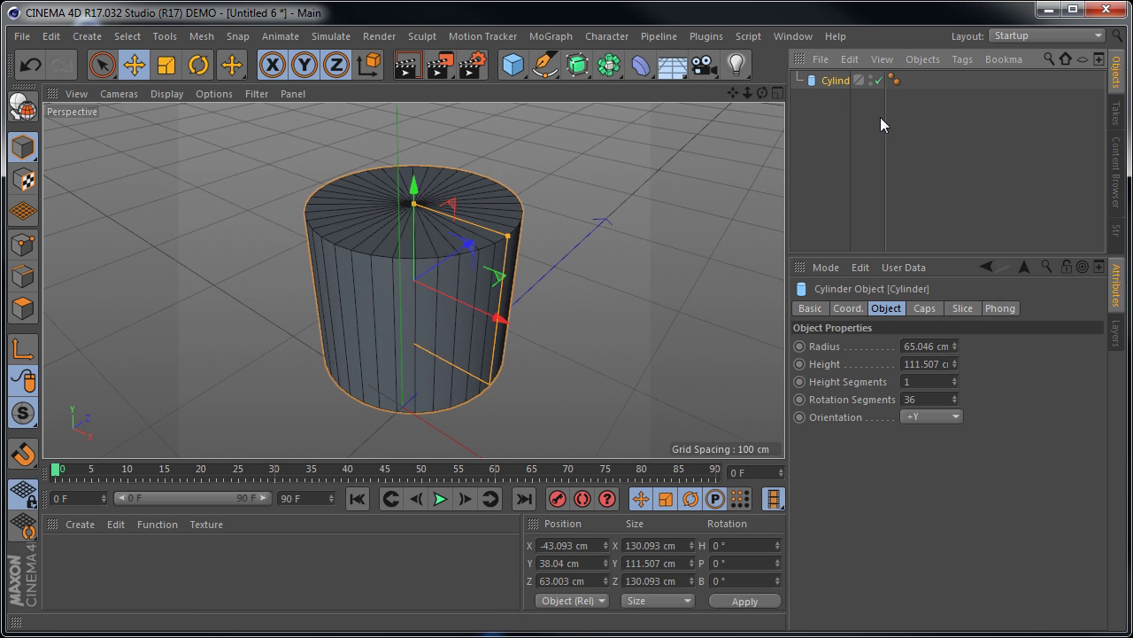
key("Delete")
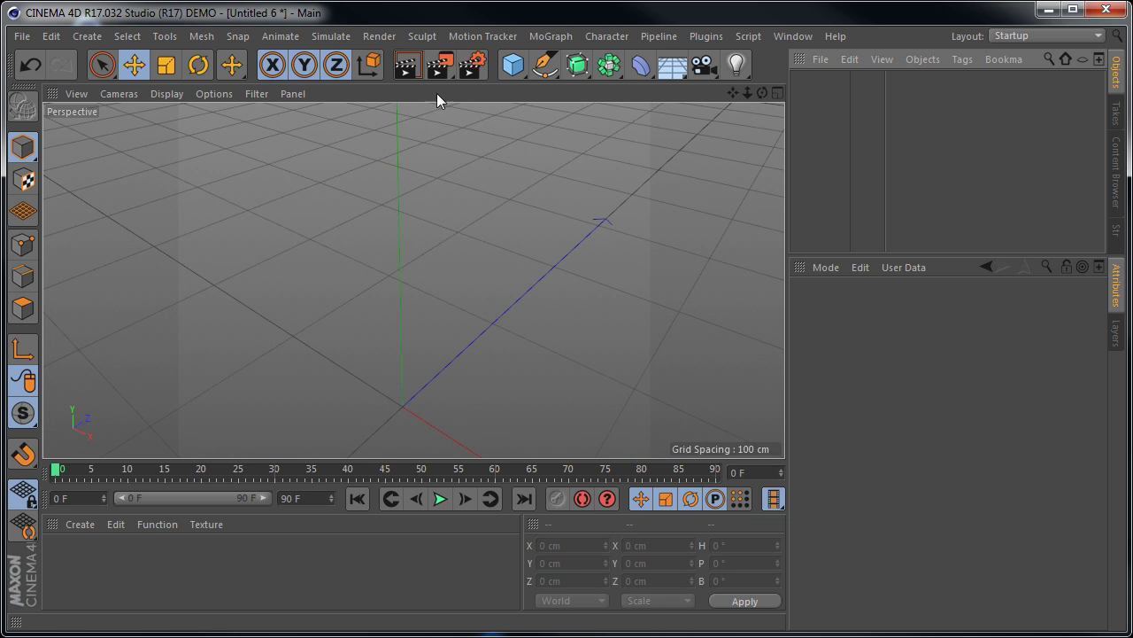
Add a cube primitive at the origin and frame it fully in the Perspective view.
left_click(512, 65)
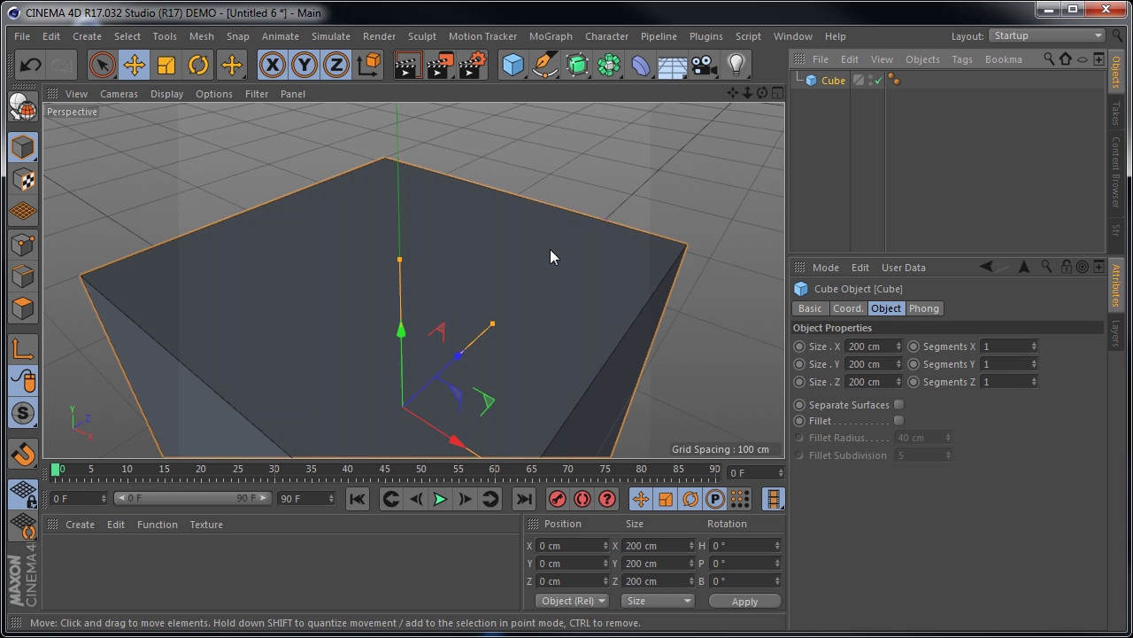
key("h")
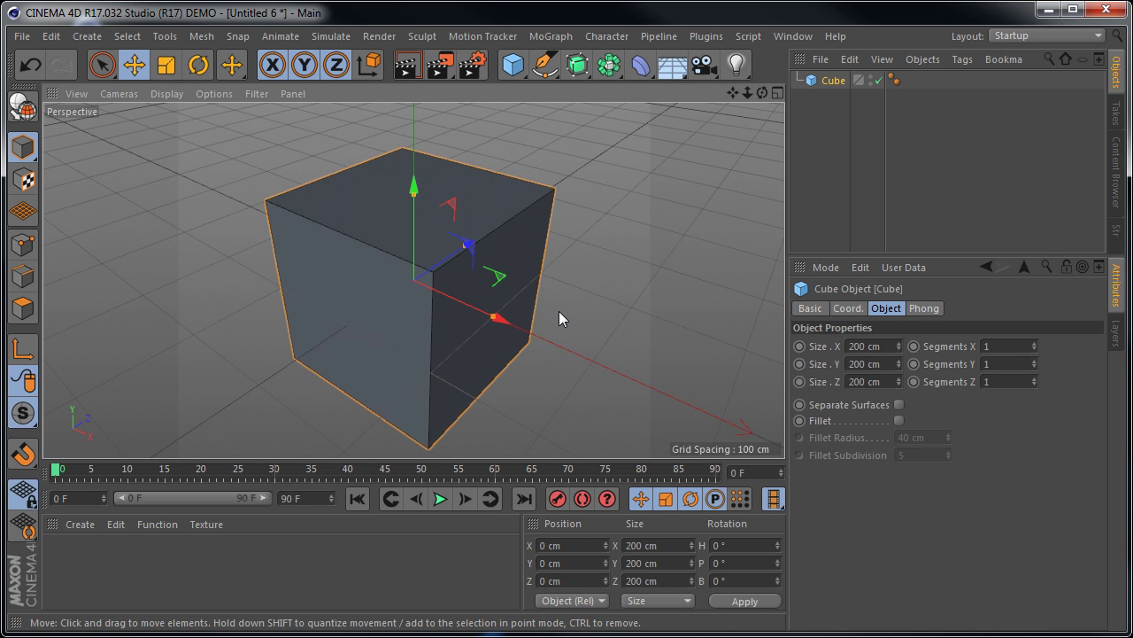
scroll(563, 310, "down", 5)
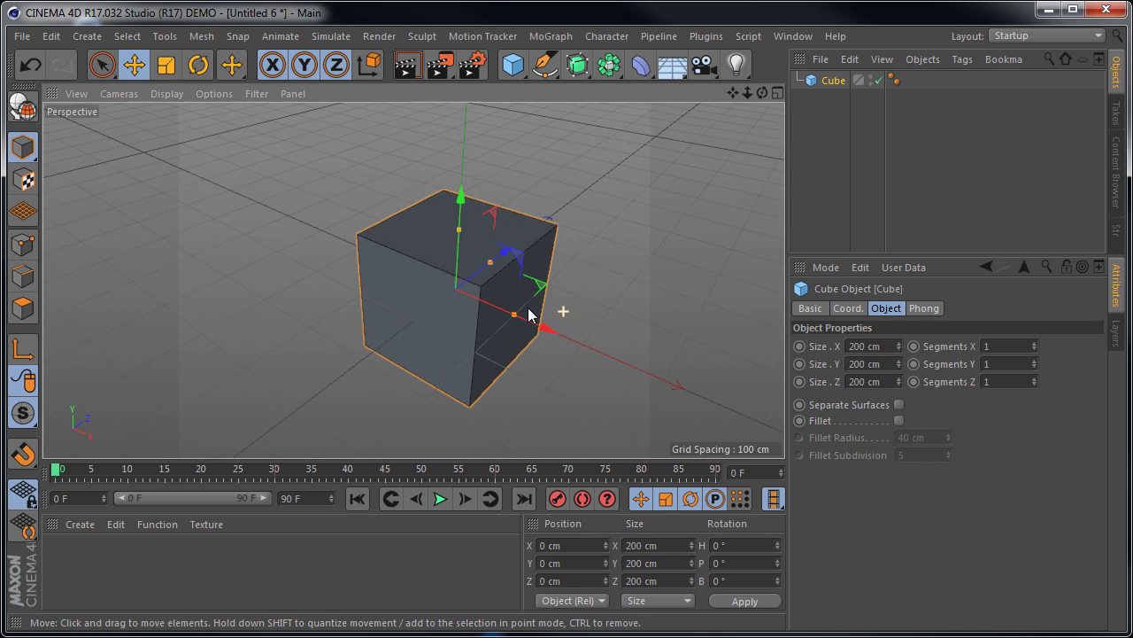
left_click_drag(569, 285, 518, 249, "alt")
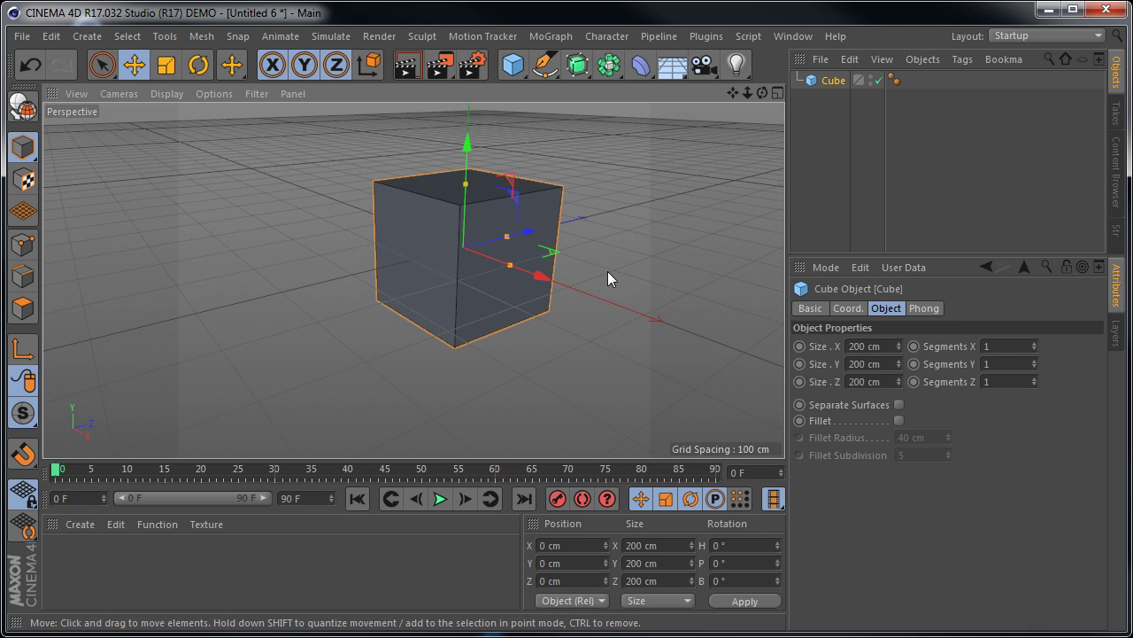
middle_click_drag(607, 271, 569, 302, "alt")
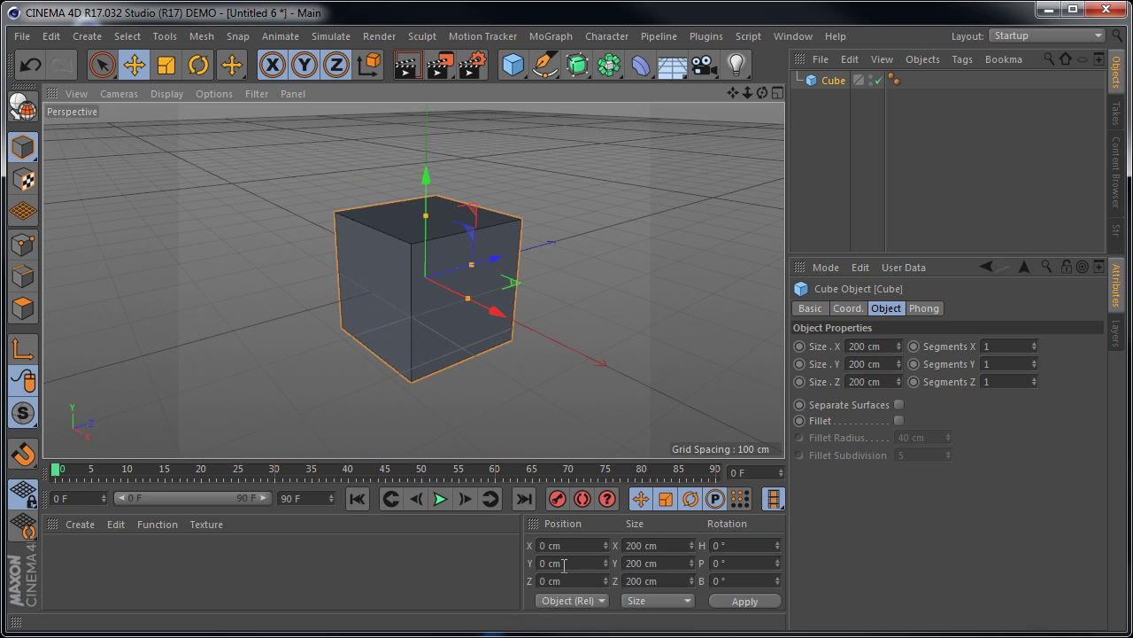
Set the cube's size to 100 cm on X, Y and Z.
left_click(627, 545)
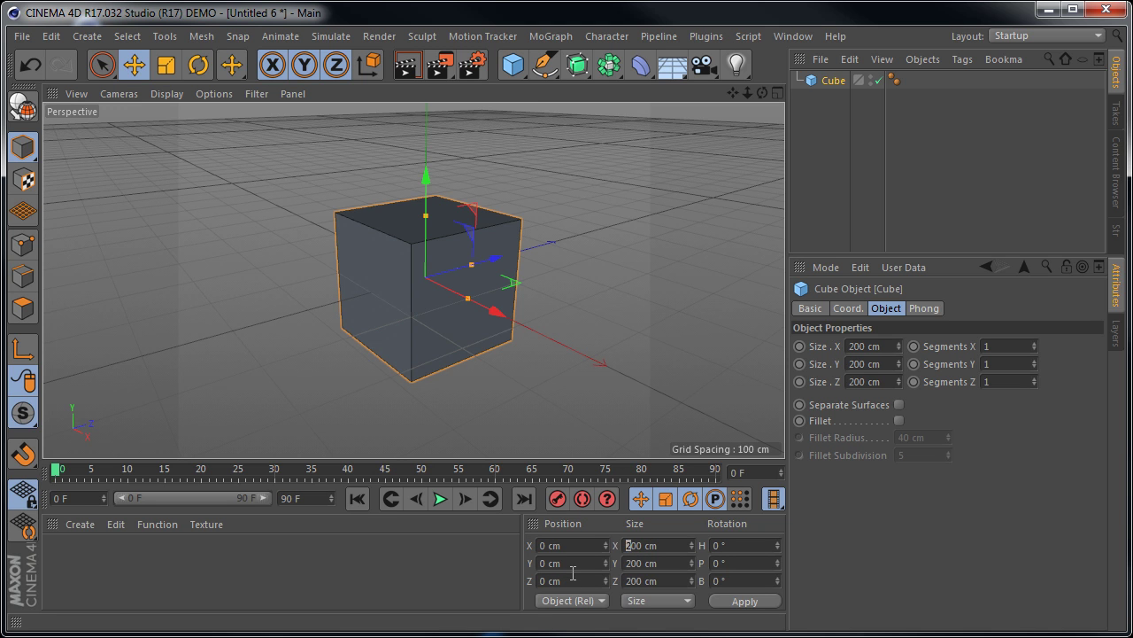
type("1")
left_click(756, 604)
scroll(416, 305, "up", 5)
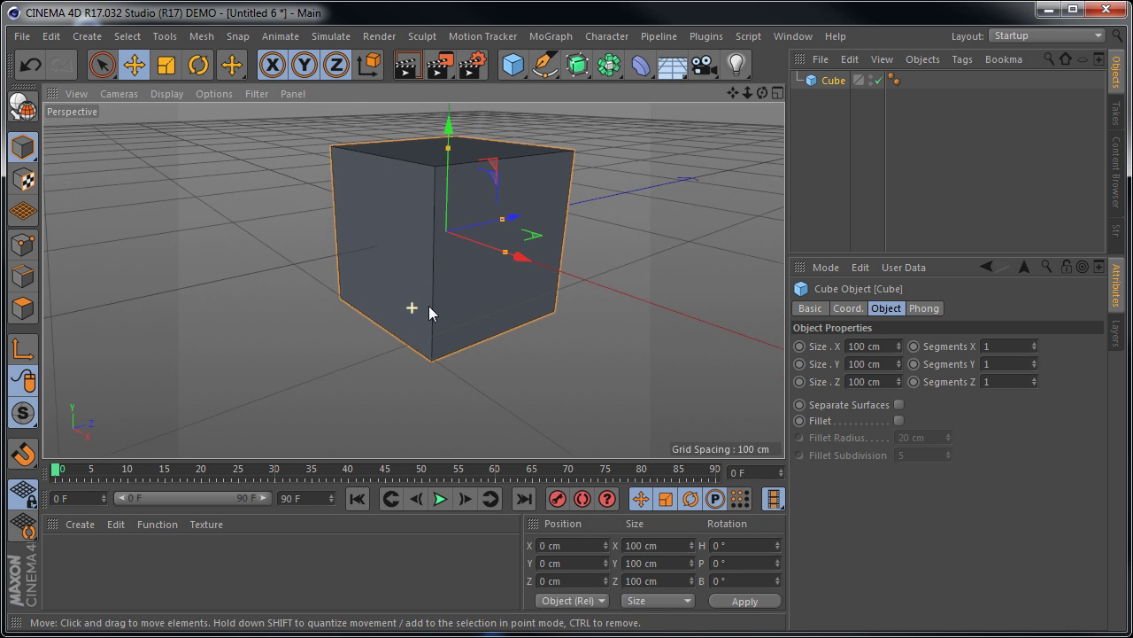
scroll(496, 301, "down", 3)
mouse_move(554, 300)
middle_mouse_down("alt")
mouse_move(503, 321)
mouse_move(539, 314)
middle_mouse_up("alt")
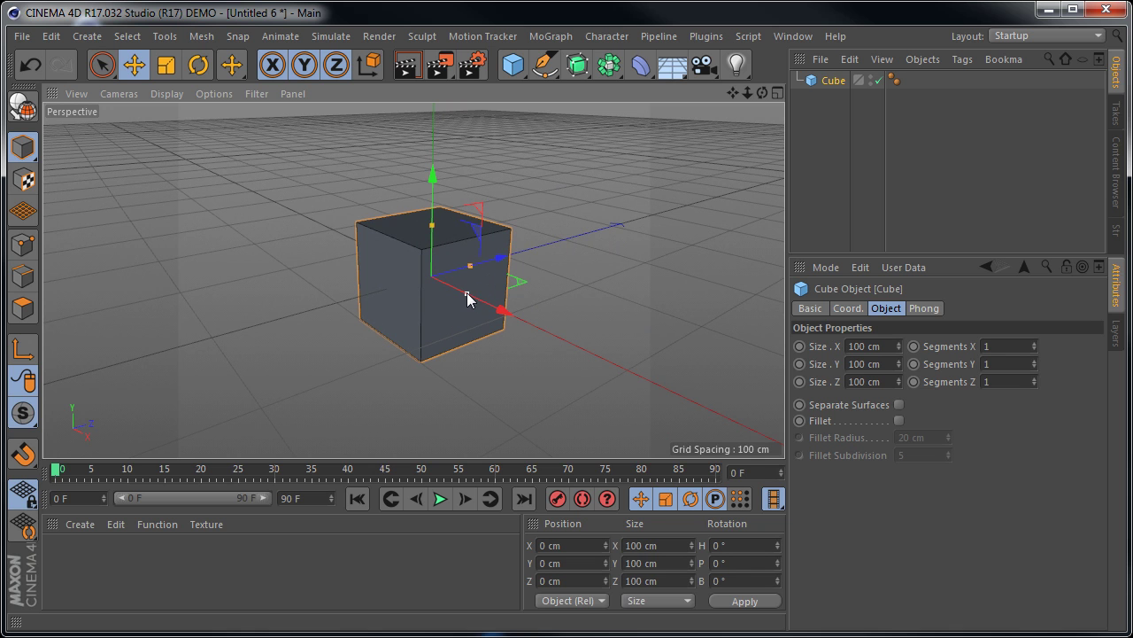
Undo a trial resize of the cube along X and set its Y size to 50 cm.
mouse_move(468, 297)
left_mouse_down()
mouse_move(530, 326)
mouse_move(466, 292)
left_mouse_up()
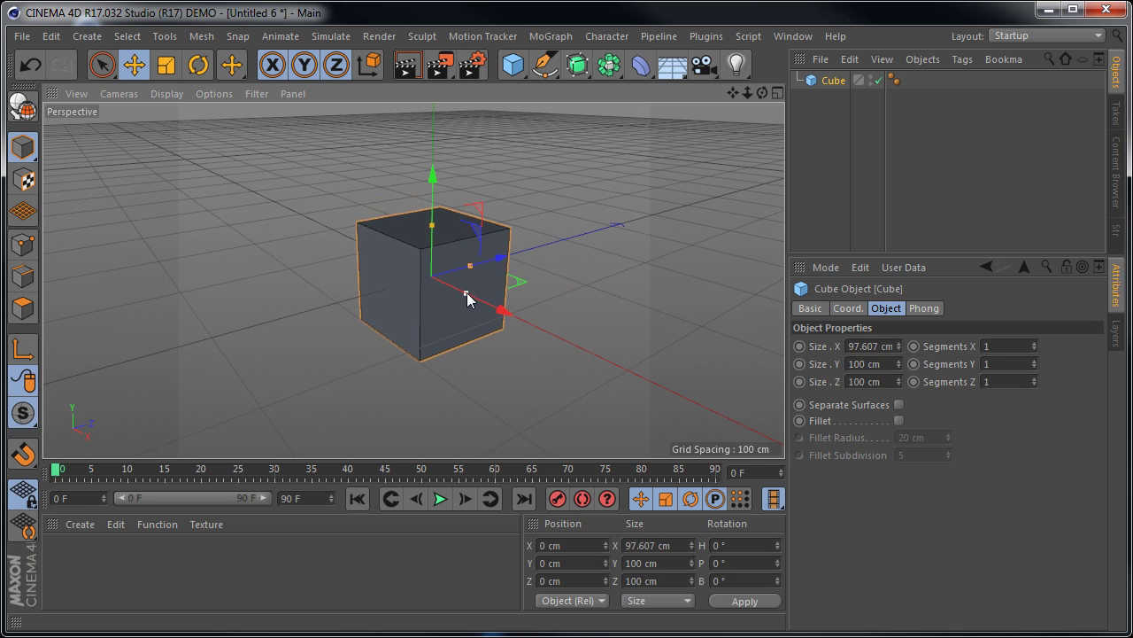
key("ctrl+z")
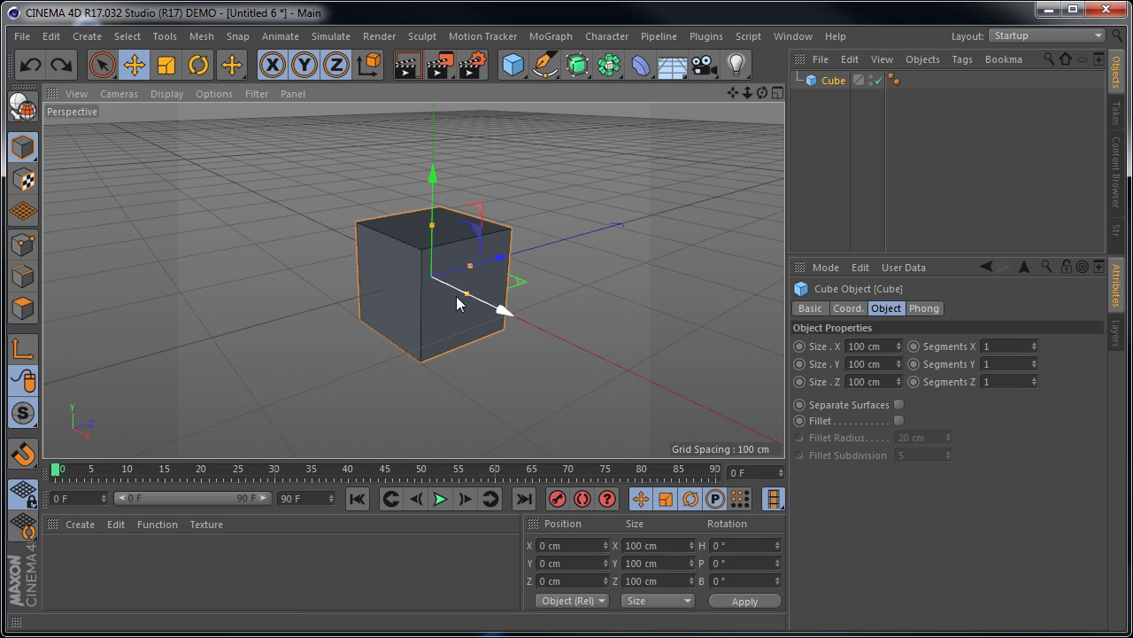
left_click(859, 364)
type("5")
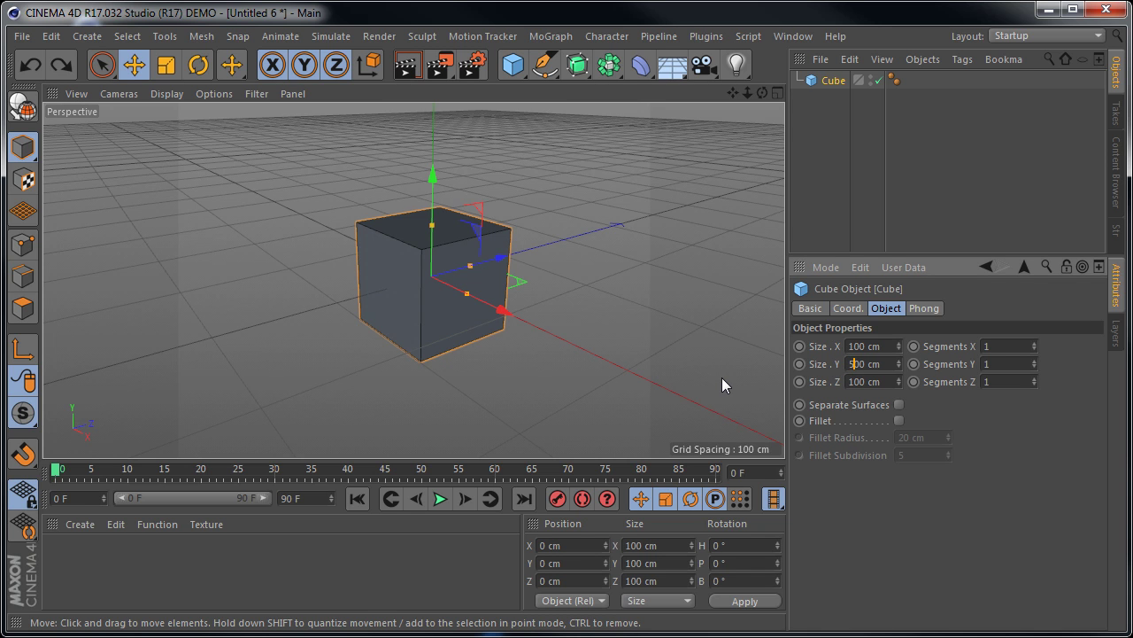
key("Delete")
key("Return")
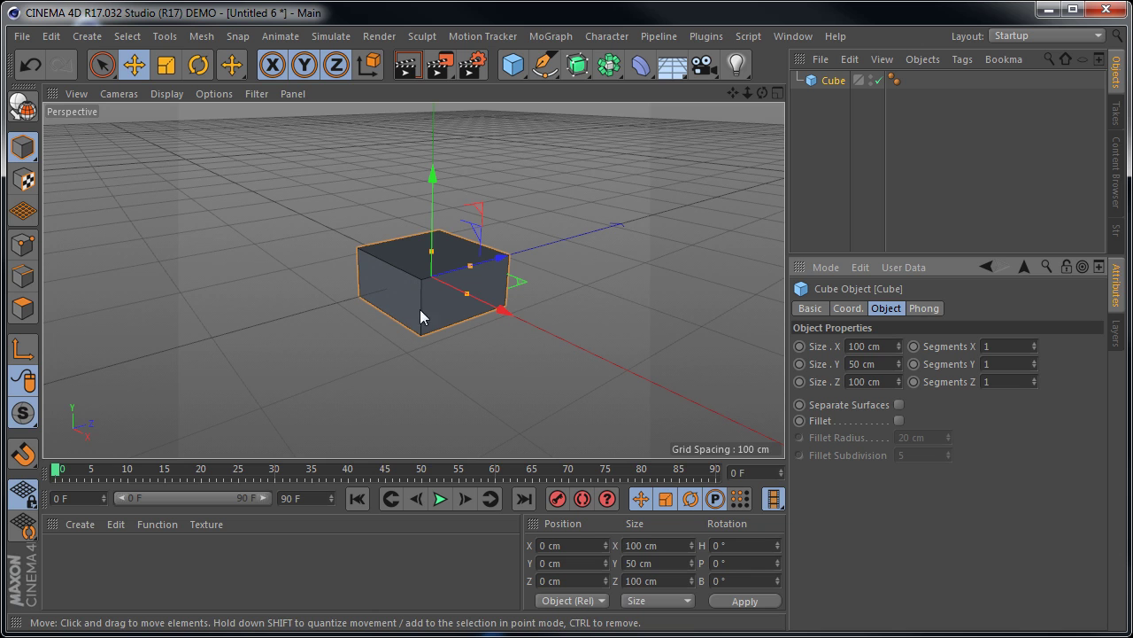
Try Point mode on the parametric cube, return to Model mode and convert it into an editable polygon object.
left_click(23, 244)
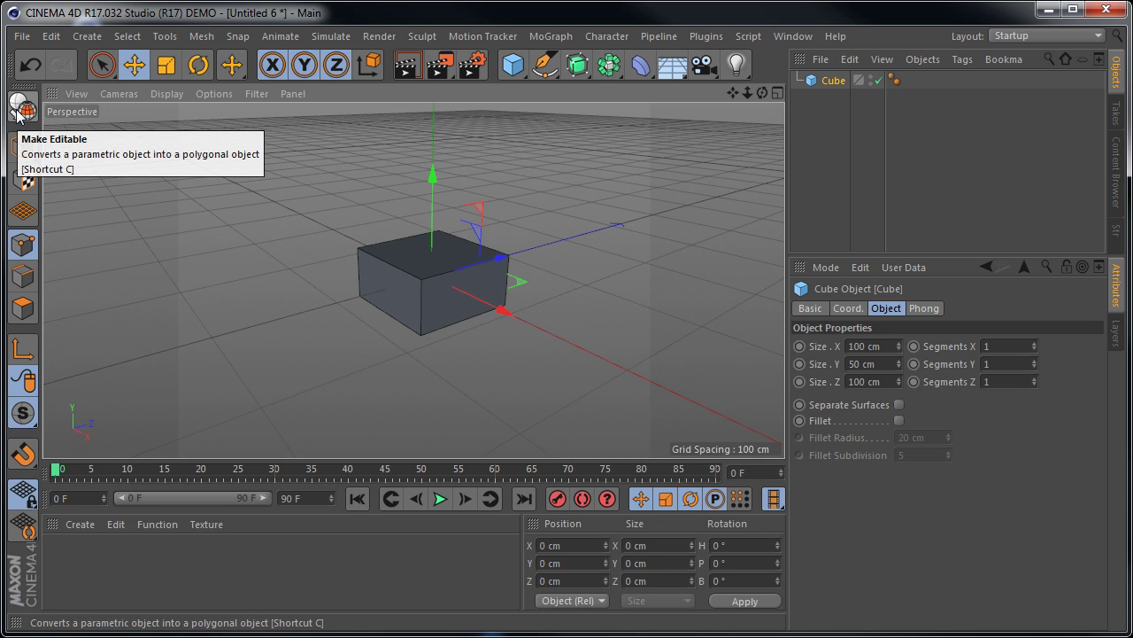
left_click(829, 124)
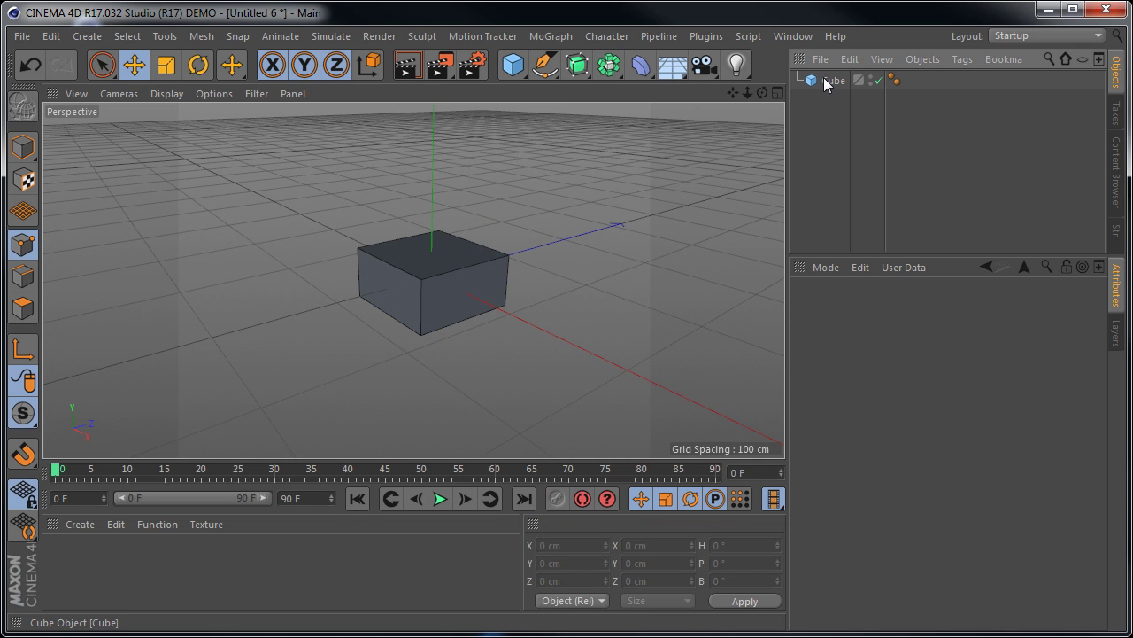
left_click(838, 87)
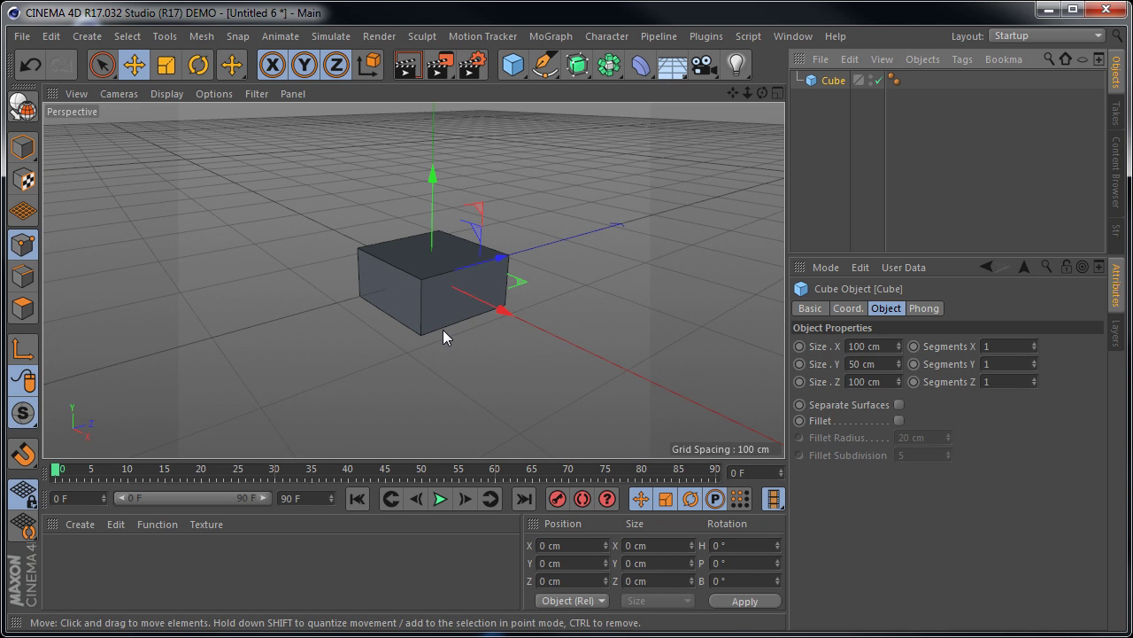
left_click(23, 147)
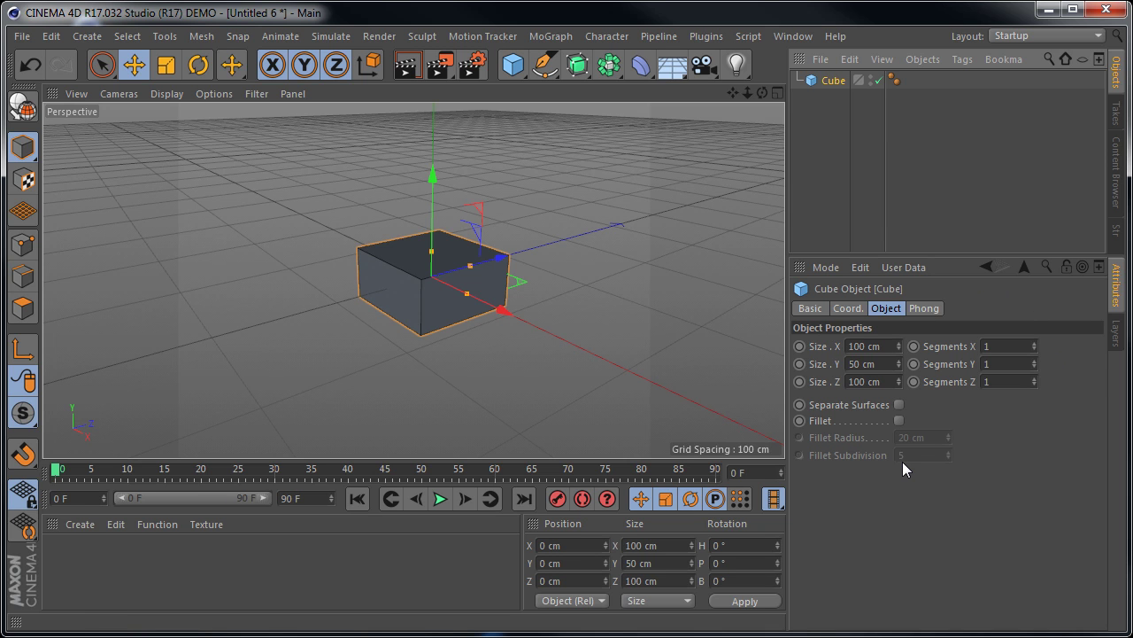
left_click(23, 106)
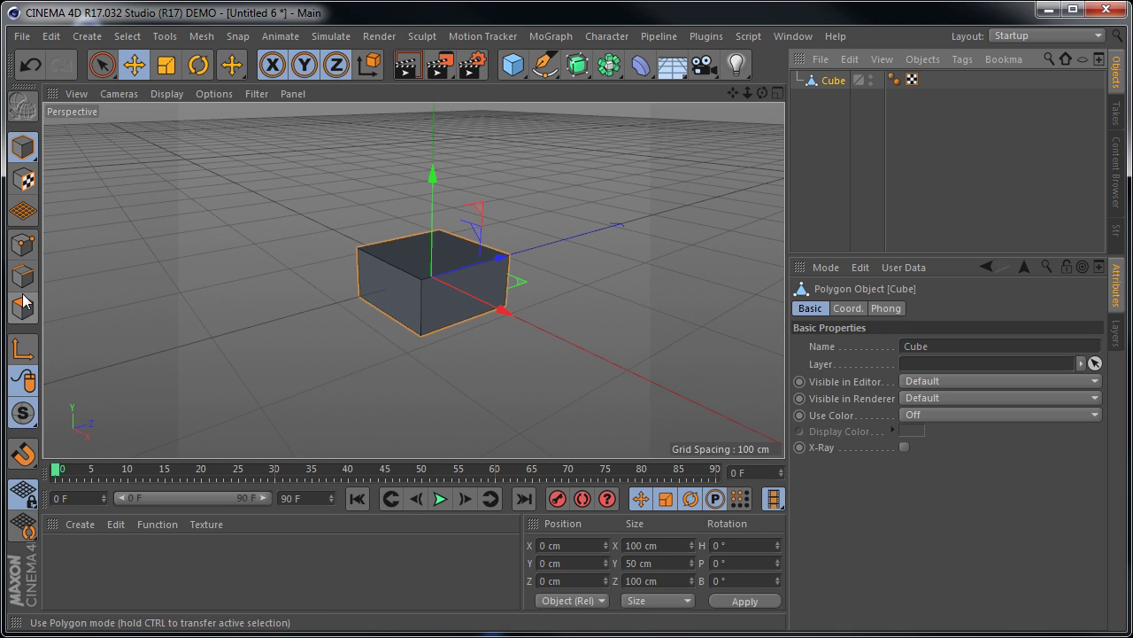
Switch the cube through Point mode to Edge mode, select individual edges one at a time and clear the selection.
left_click(24, 248)
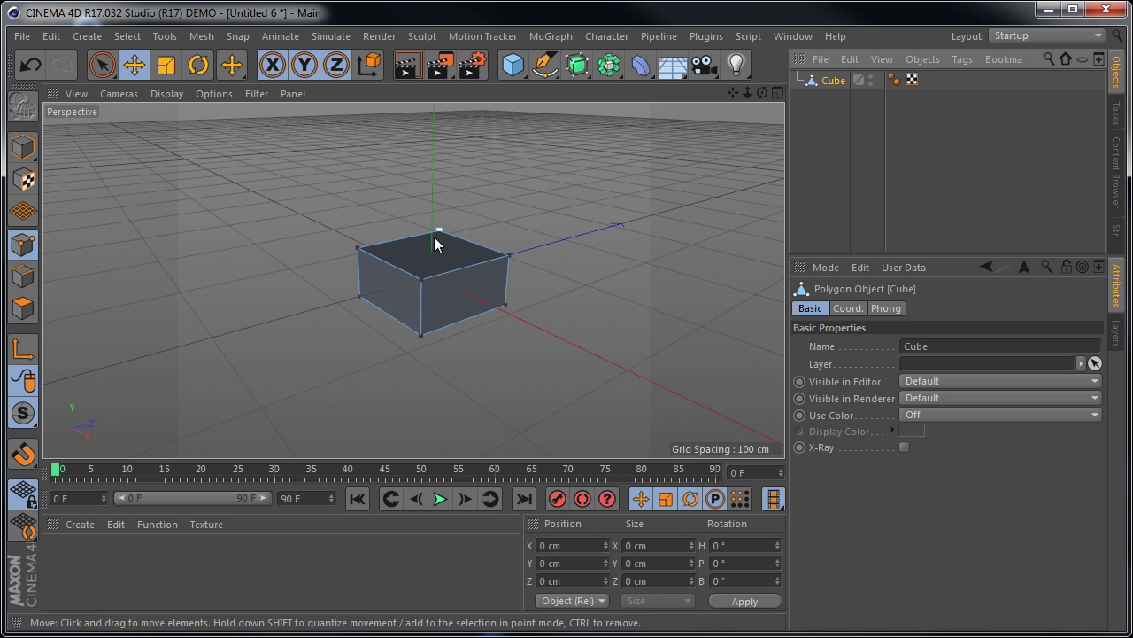
left_click(24, 276)
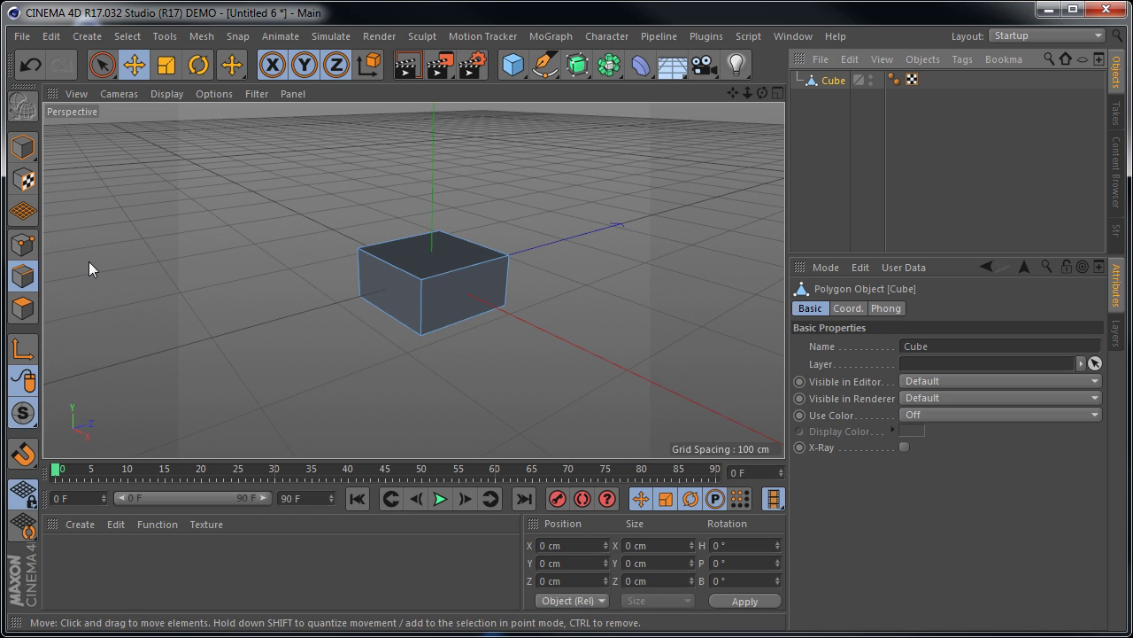
left_click(408, 272)
left_click(420, 336)
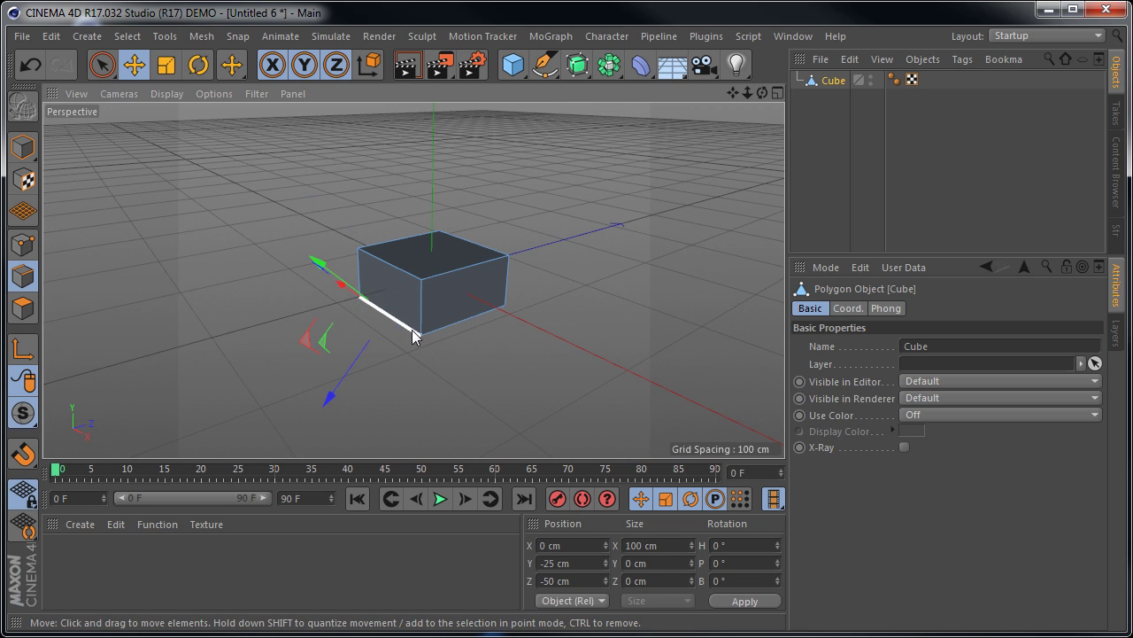
left_click(464, 325)
Select the cube's two visible side faces and its top face one at a time in Polygon mode, and clear the selection.
left_click(24, 309)
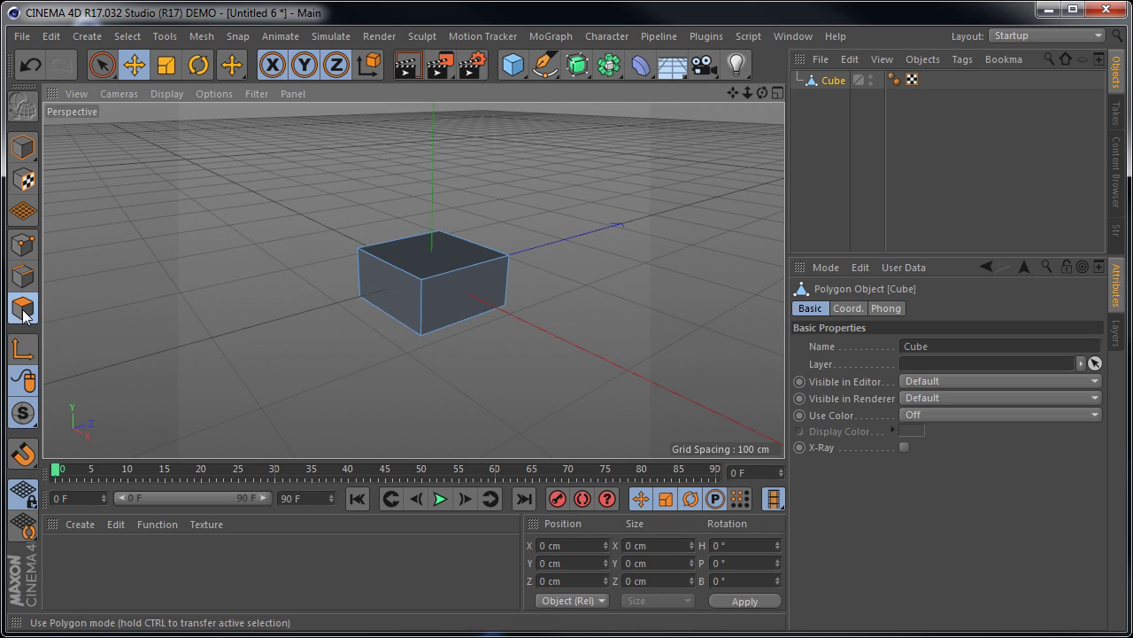
left_click(404, 283)
left_click(464, 290)
left_click(443, 251)
left_click(648, 251)
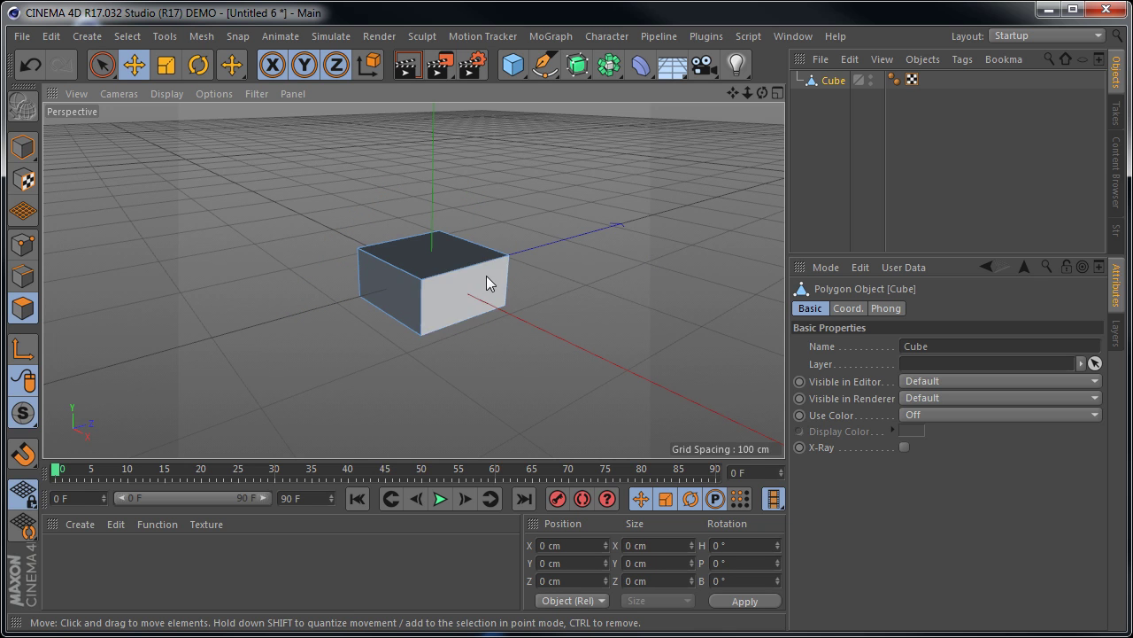
Delete the polygon cube from the scene.
left_click(928, 148)
left_click(833, 80)
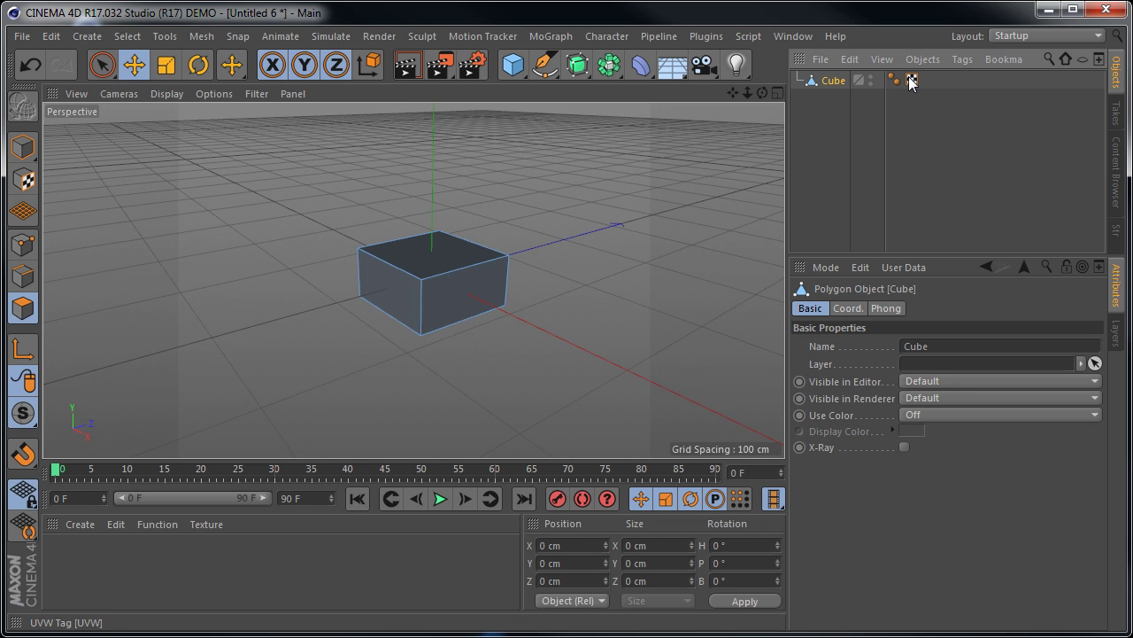
key("Delete")
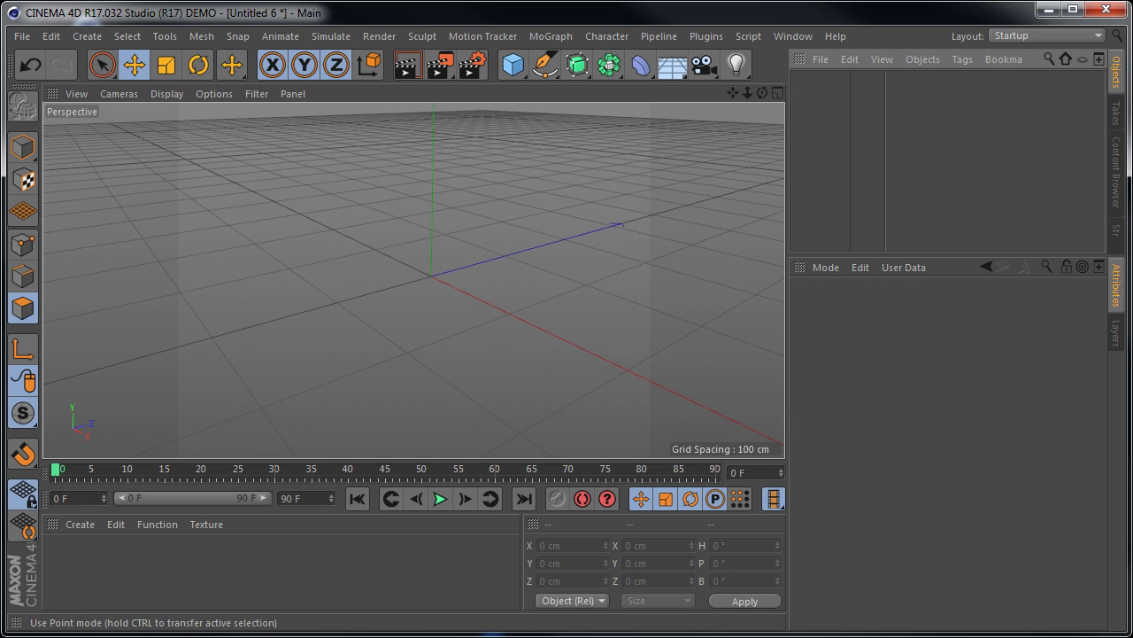
Return to Model mode and add a new cylinder primitive at the origin.
left_click(23, 147)
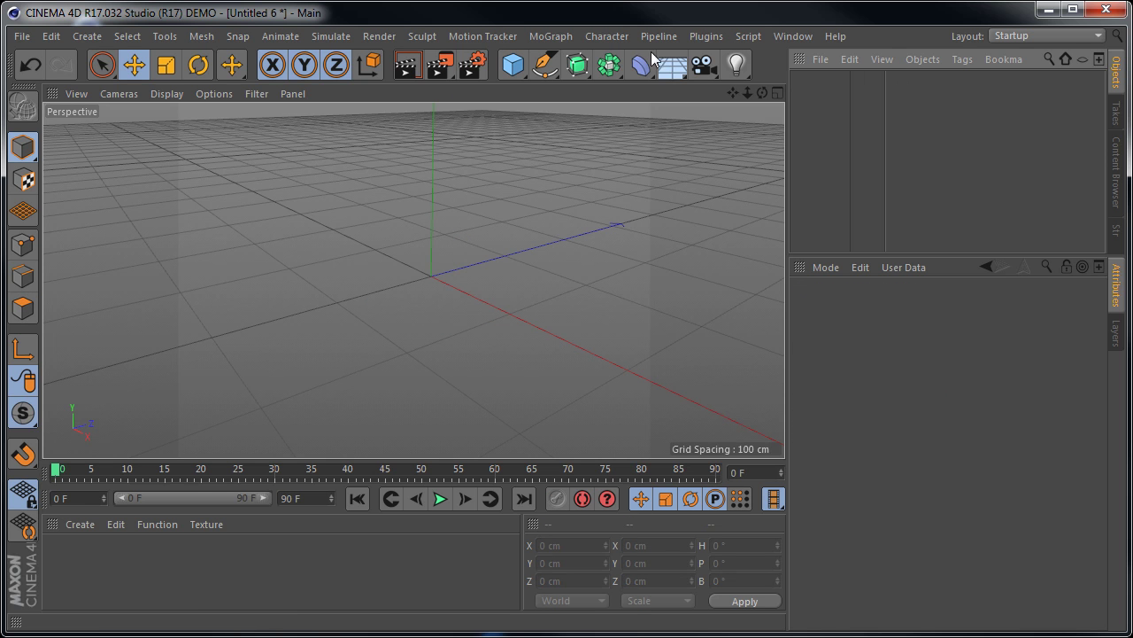
left_click(515, 64)
left_click(838, 95)
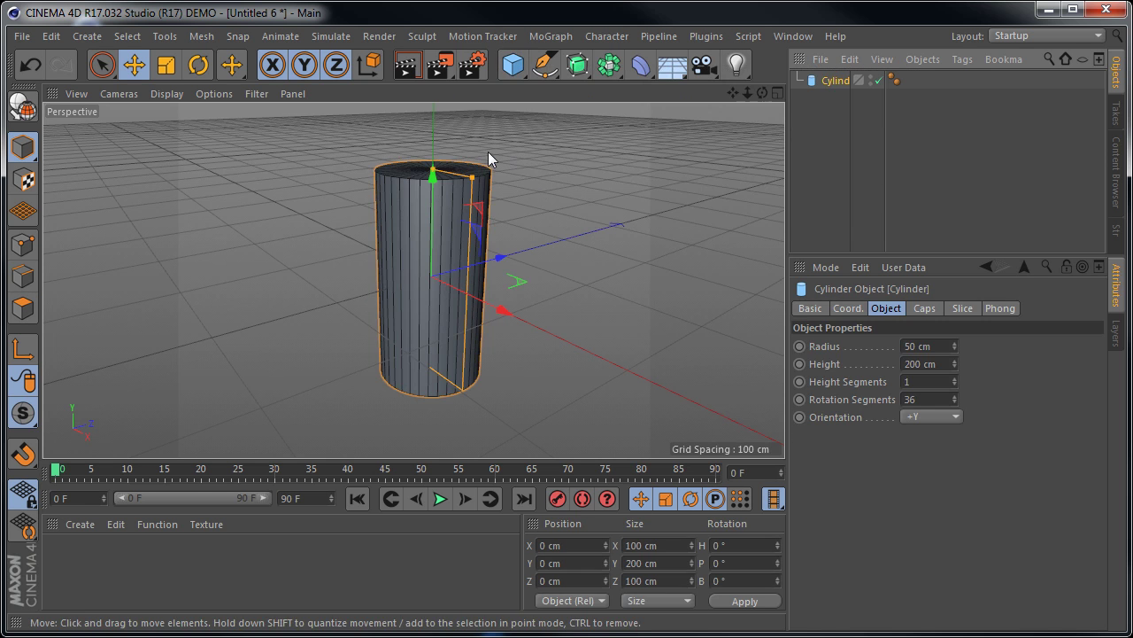
Shorten the cylinder to about 58.6 cm high and make it an editable polygon object.
left_click_drag(434, 173, 435, 255)
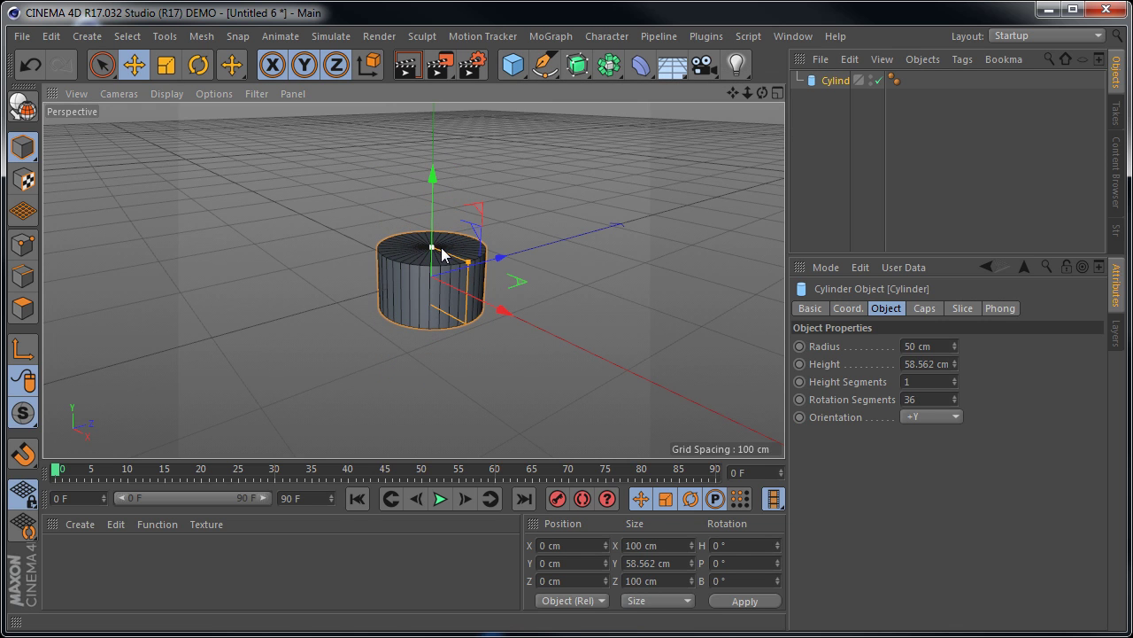
left_click(26, 108)
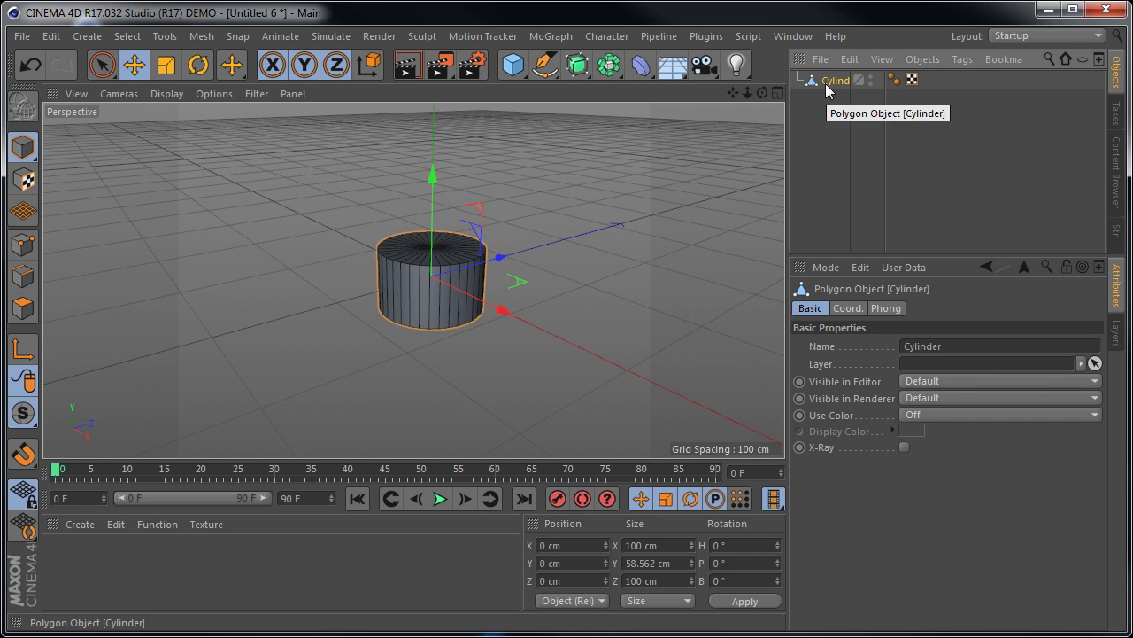
Select several points along the front of the cylinder's upper rim one at a time in Point mode.
left_click(23, 245)
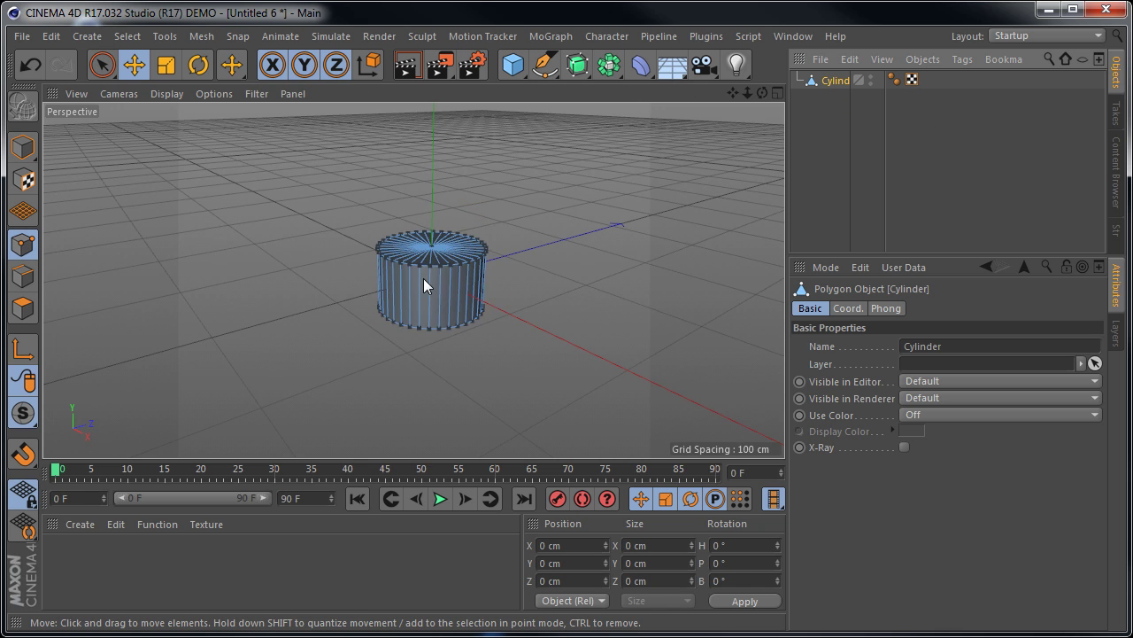
scroll(434, 265, "up", 3)
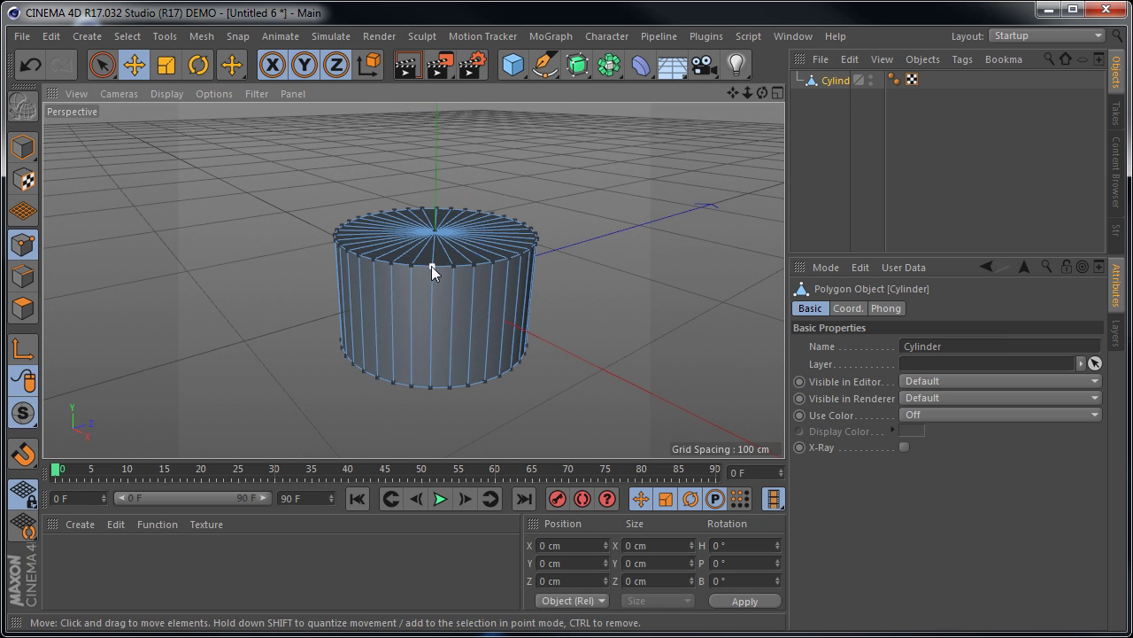
left_click(431, 266)
left_click(410, 265)
left_click(391, 263)
left_click(373, 260)
left_click(358, 256)
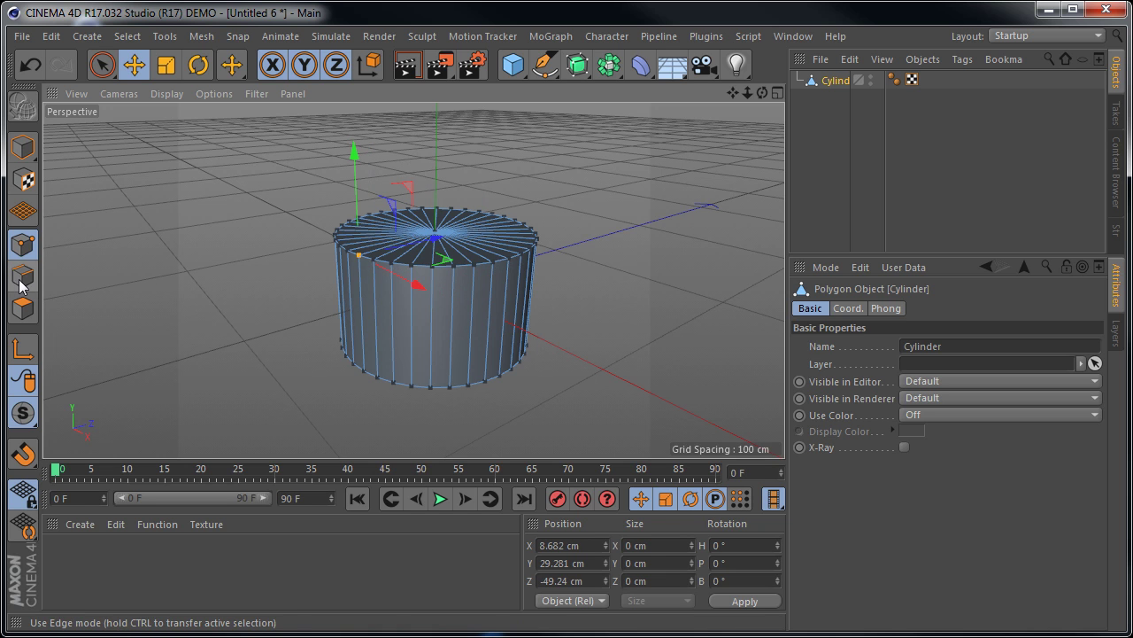
Select the cylinder's vertical side edges one at a time in Edge mode.
left_click(32, 278)
left_click(390, 317)
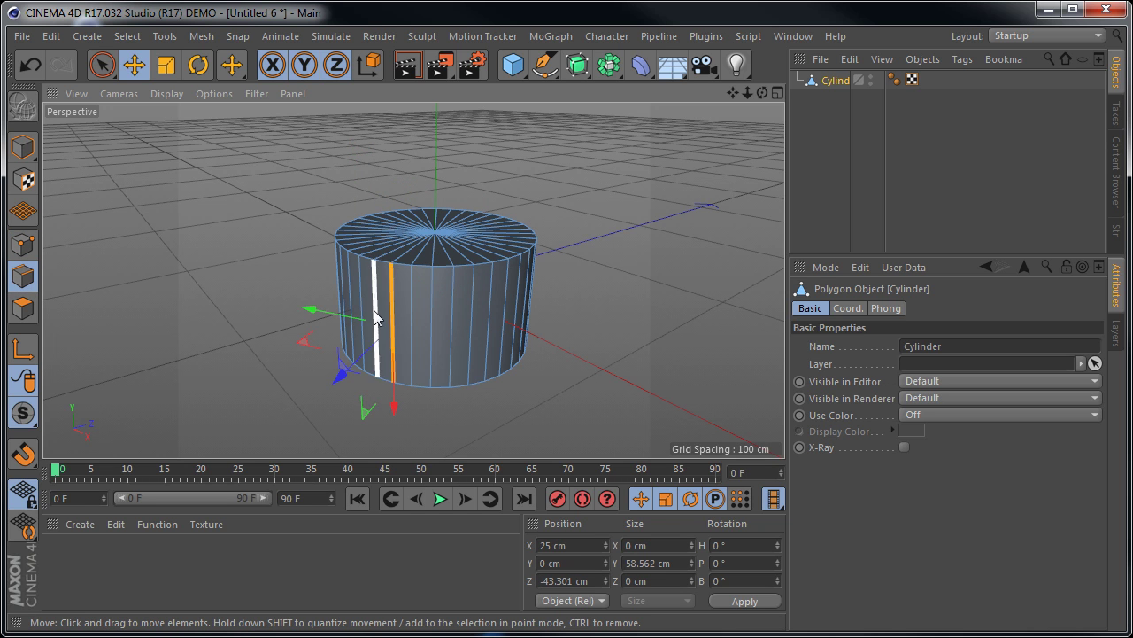
left_click(412, 309)
left_click(431, 310)
left_click(454, 308)
left_click(474, 305)
left_click(492, 301)
left_click(505, 301)
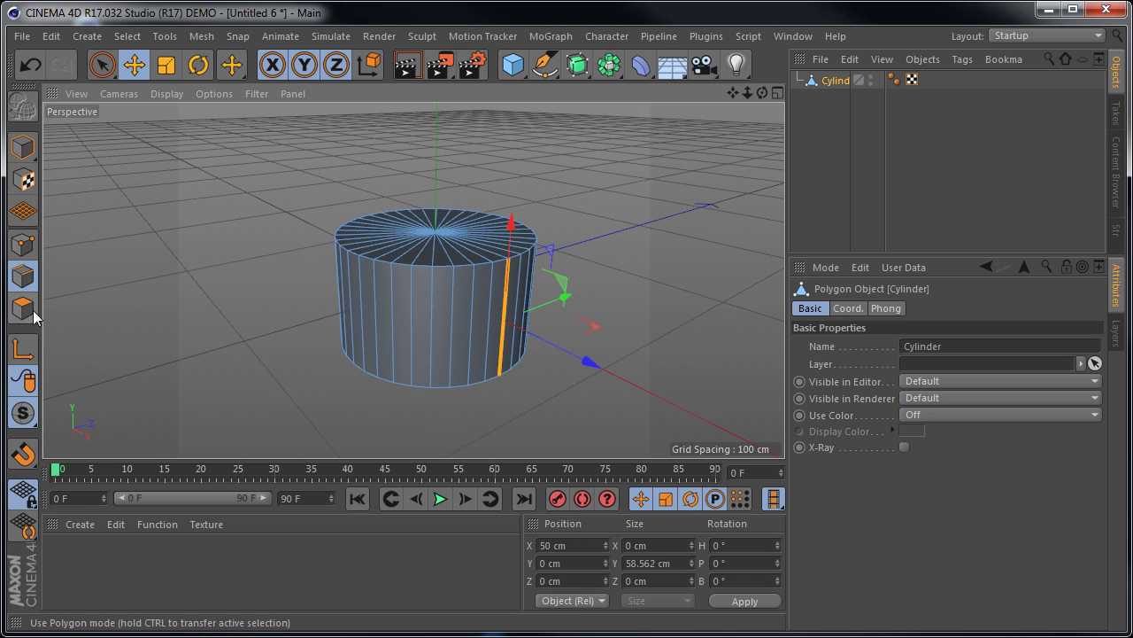
Select individual edges of the cylinder's upper rim, select the whole rim as an edge loop, and clear the selection.
left_click(445, 268)
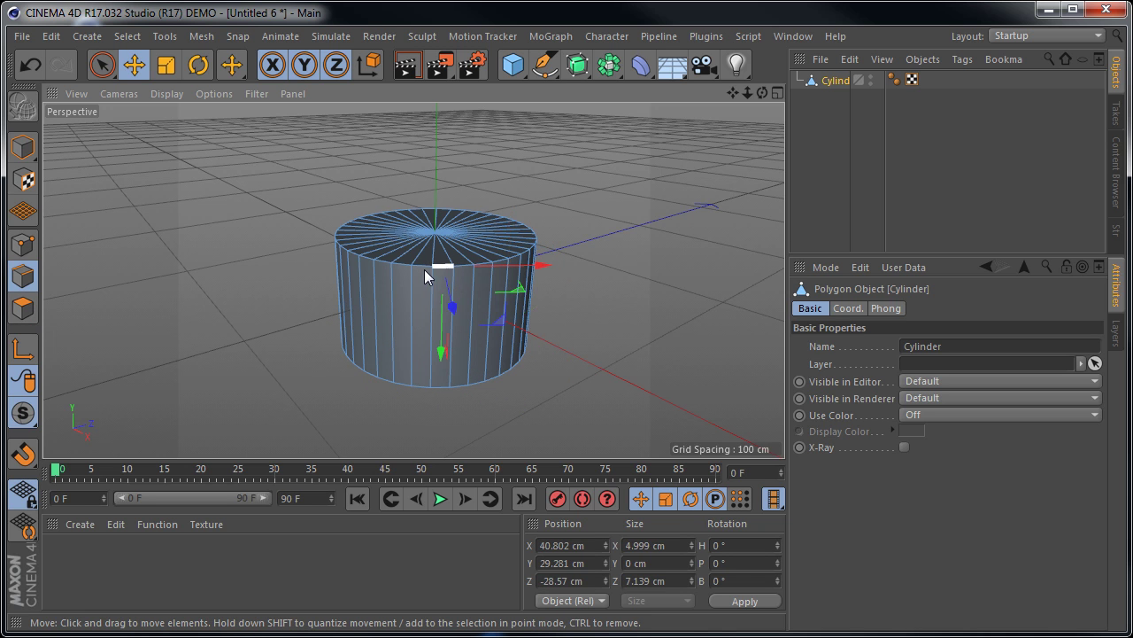
left_click(403, 267)
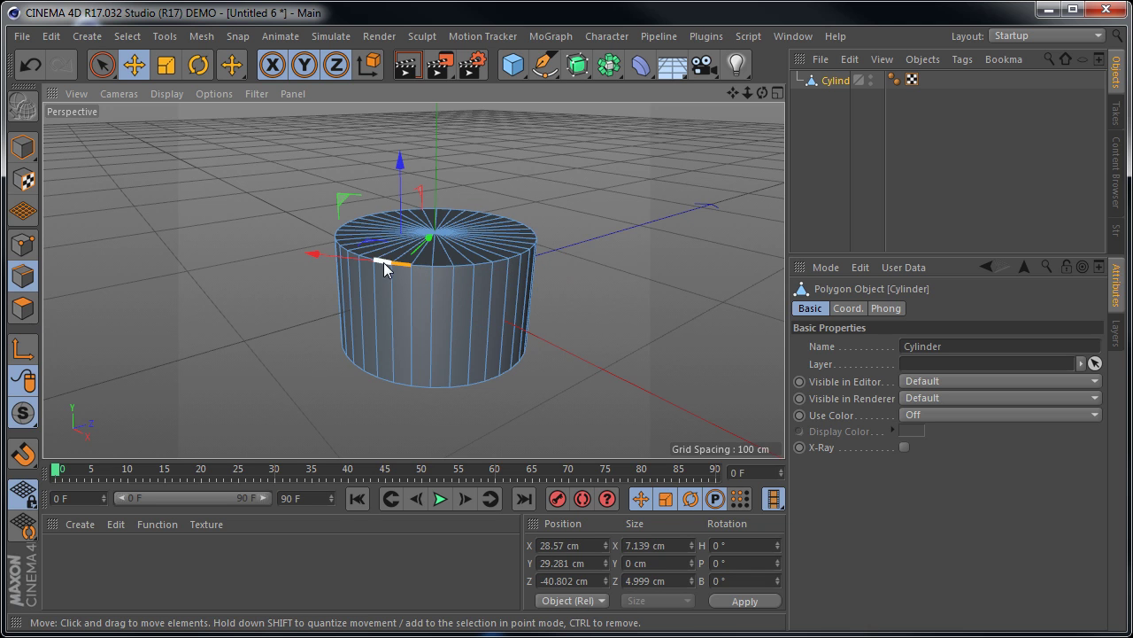
double_click(441, 265)
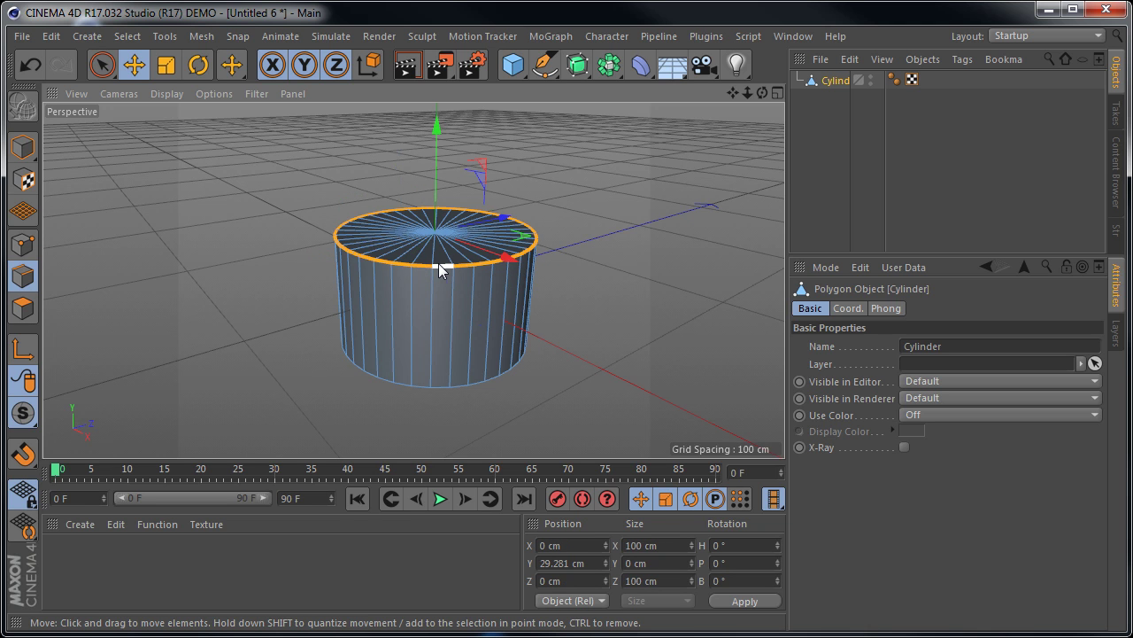
left_click(609, 290)
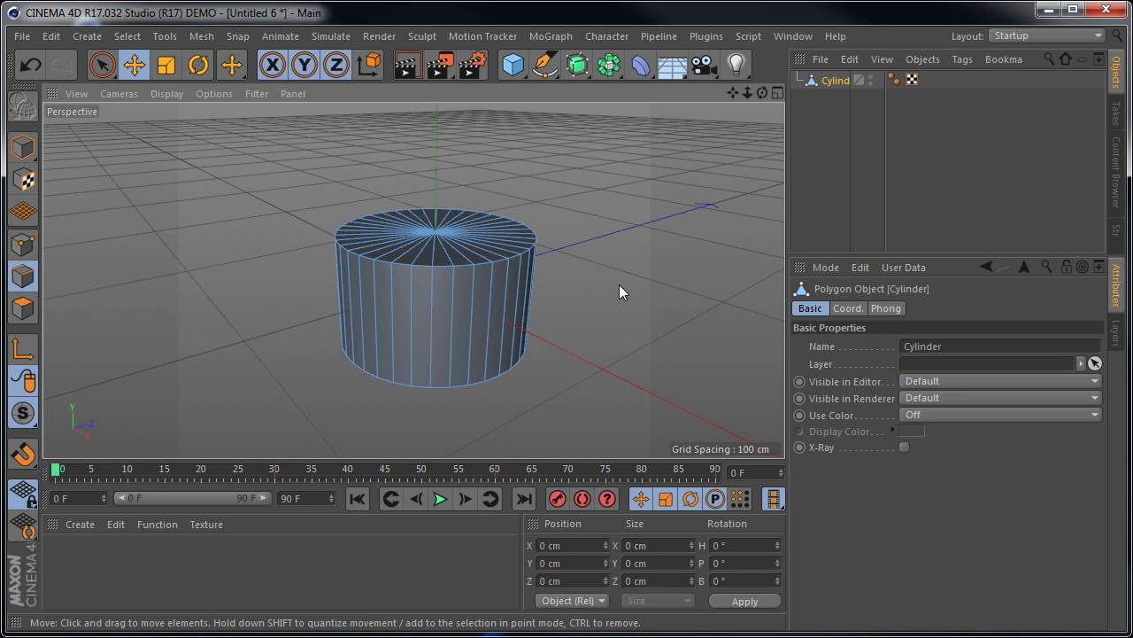
Select side polygons and a triangular cap polygon of the cylinder one at a time in Polygon mode.
left_click(23, 307)
left_click(440, 324)
left_click(417, 296)
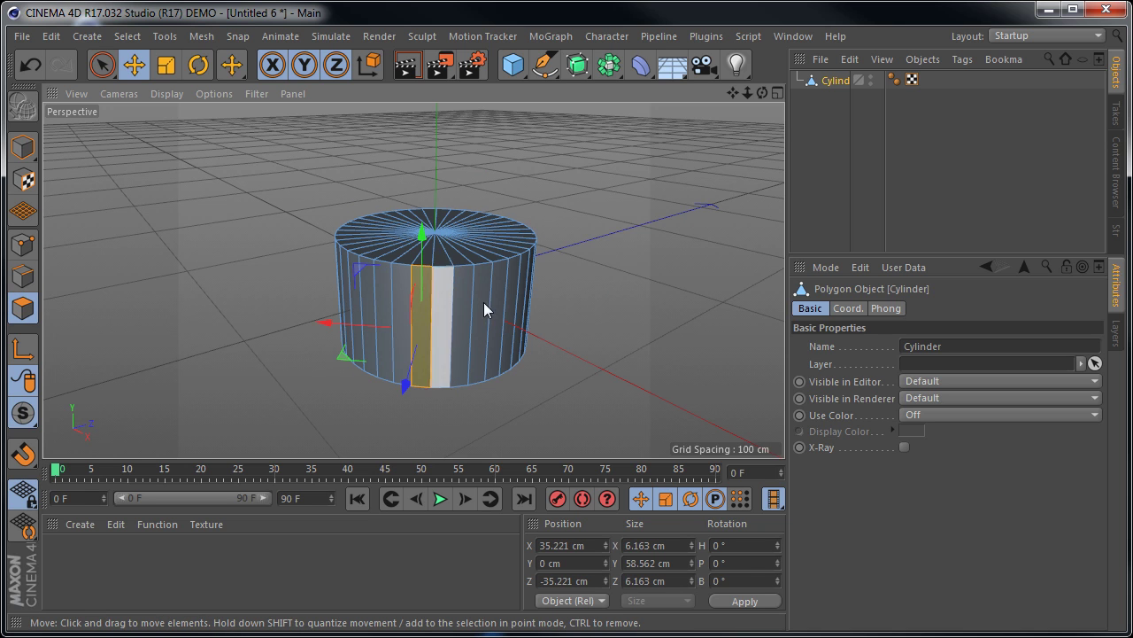
left_click(442, 254)
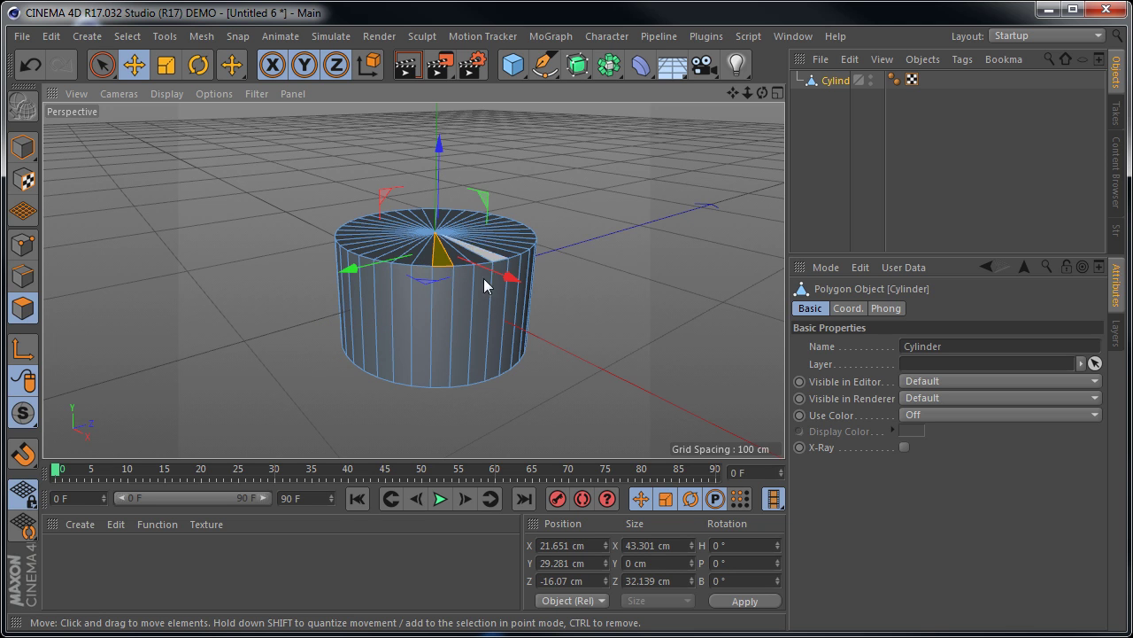
Select one narrow side polygon of the cylinder and pull it outward about 17 cm along its normal.
left_click(356, 323)
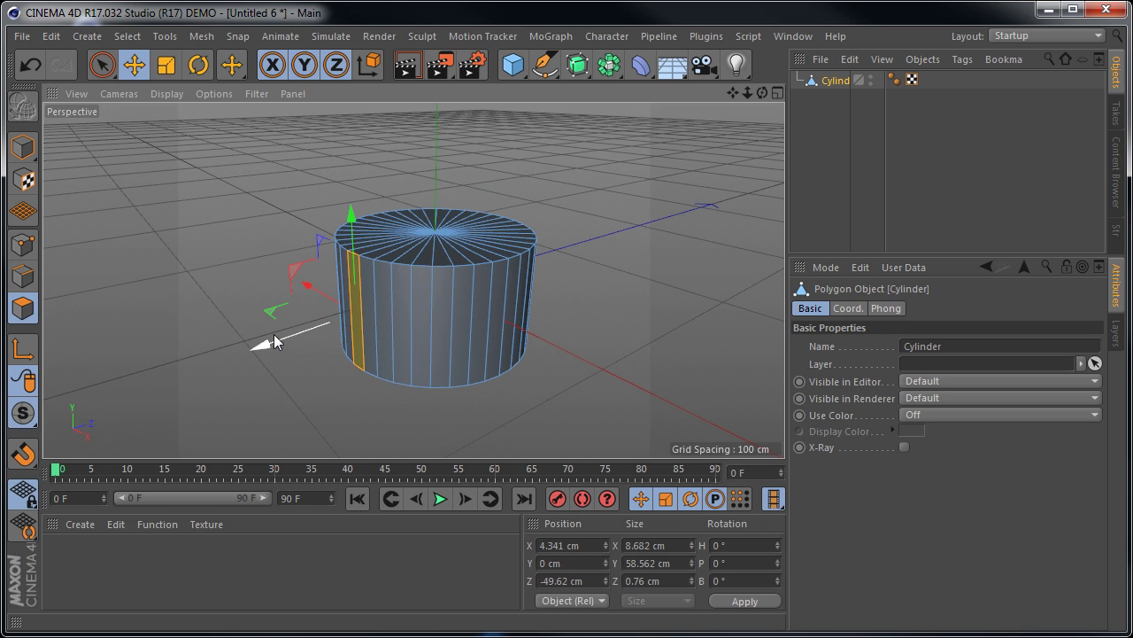
left_click_drag(260, 342, 223, 369)
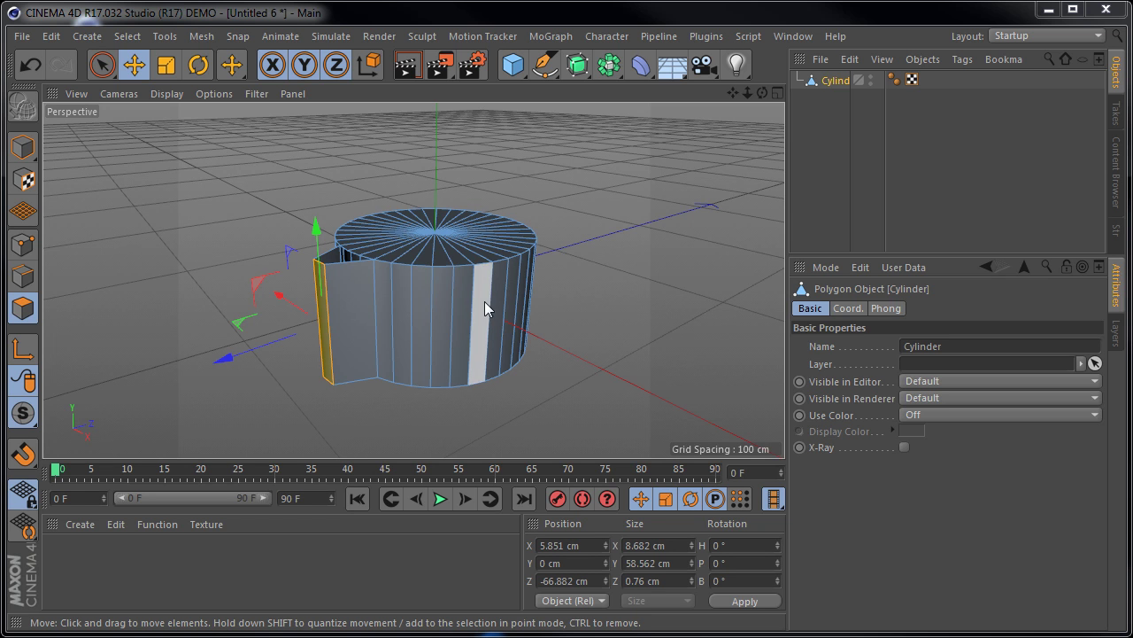
Delete the polygon cylinder from the scene.
left_click(912, 133)
left_click(838, 82)
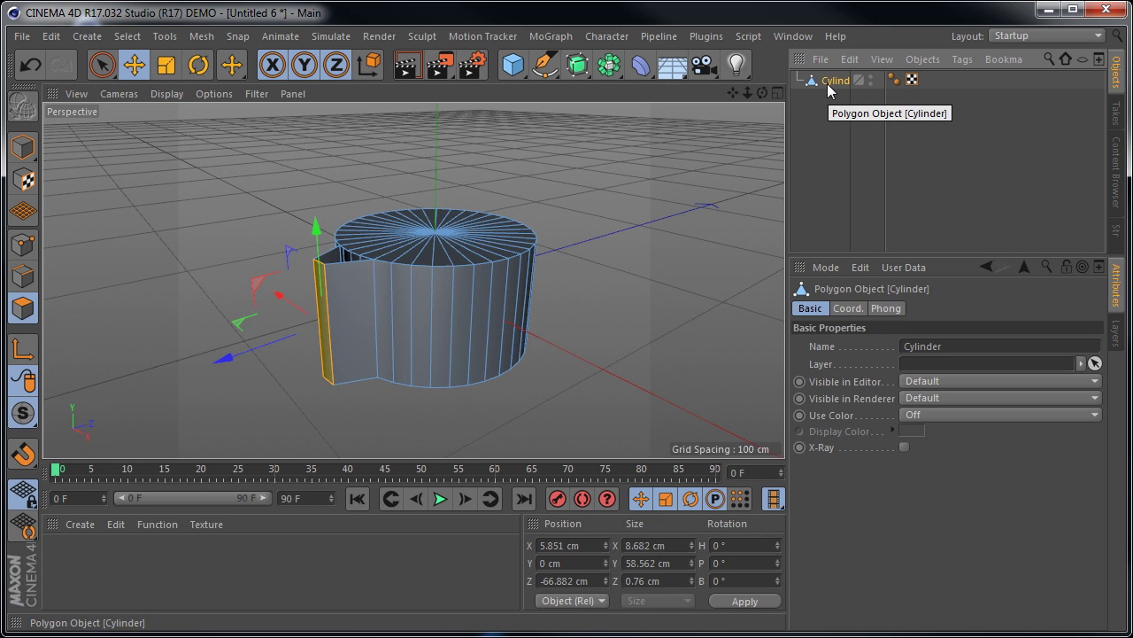
key("Delete")
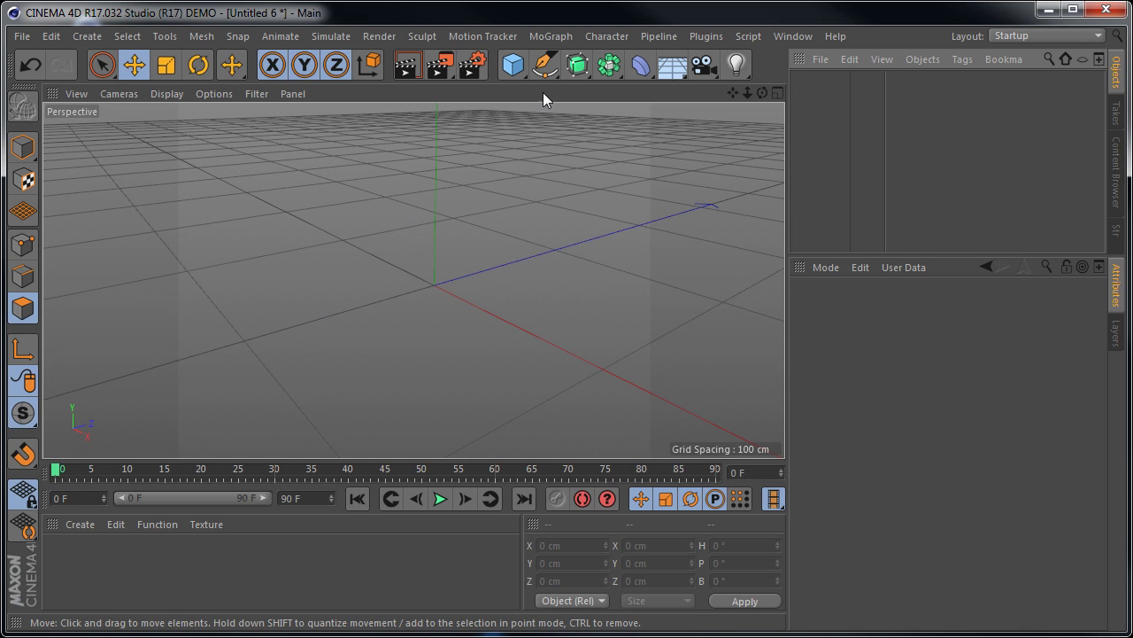
Add a new cube primitive at the origin and return to Model mode.
left_click(515, 65)
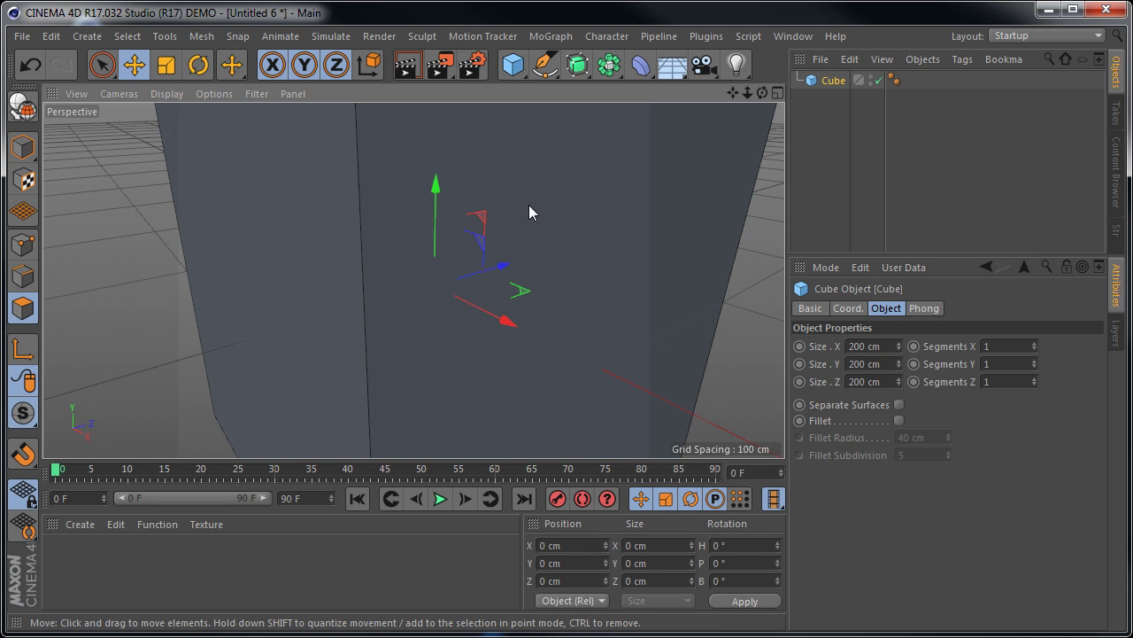
left_click(830, 85)
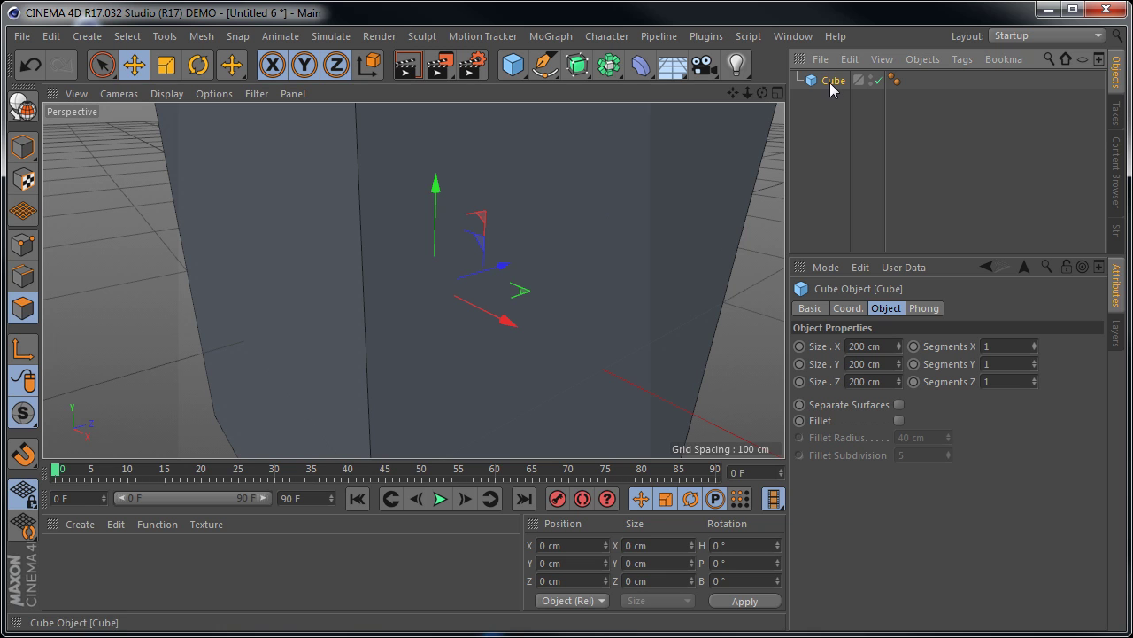
left_click(634, 544)
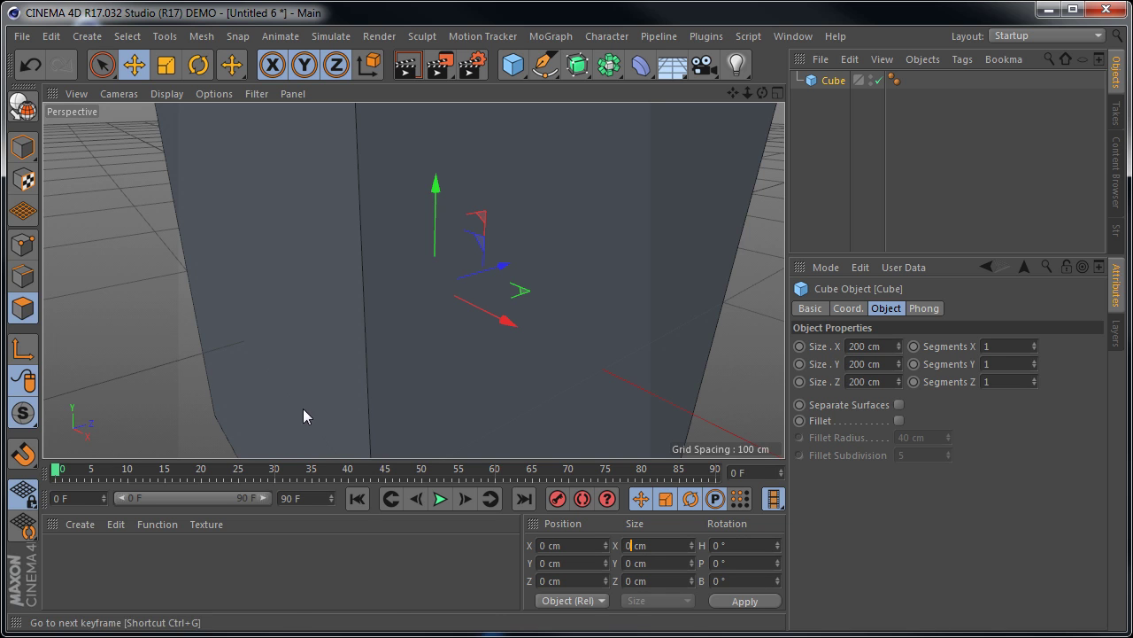
left_click(22, 278)
left_click(22, 248)
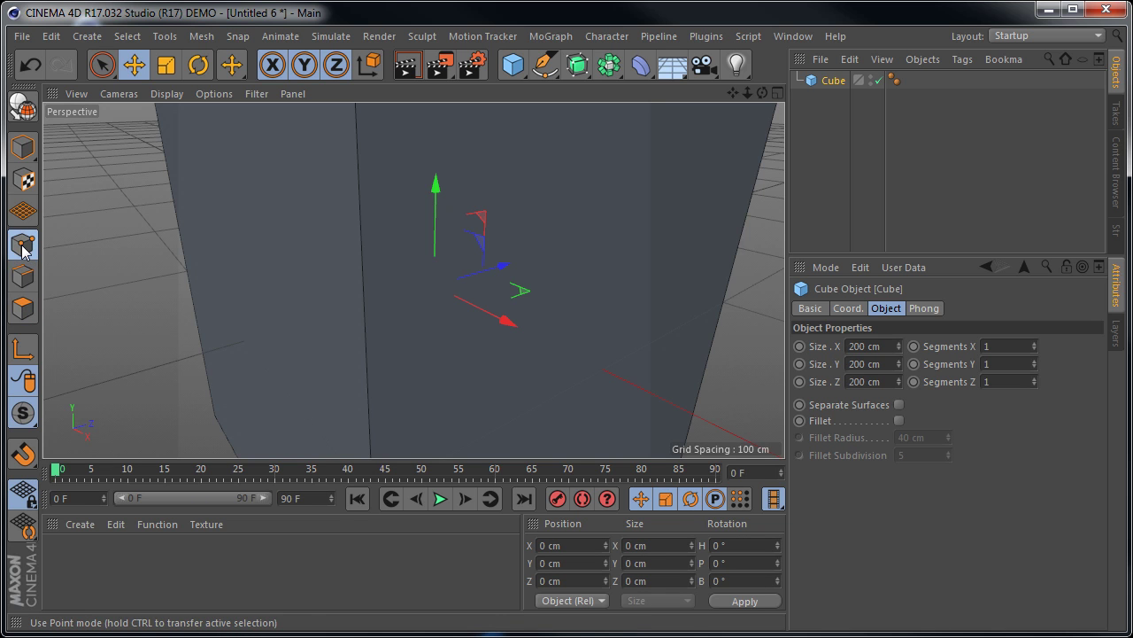
left_click(23, 149)
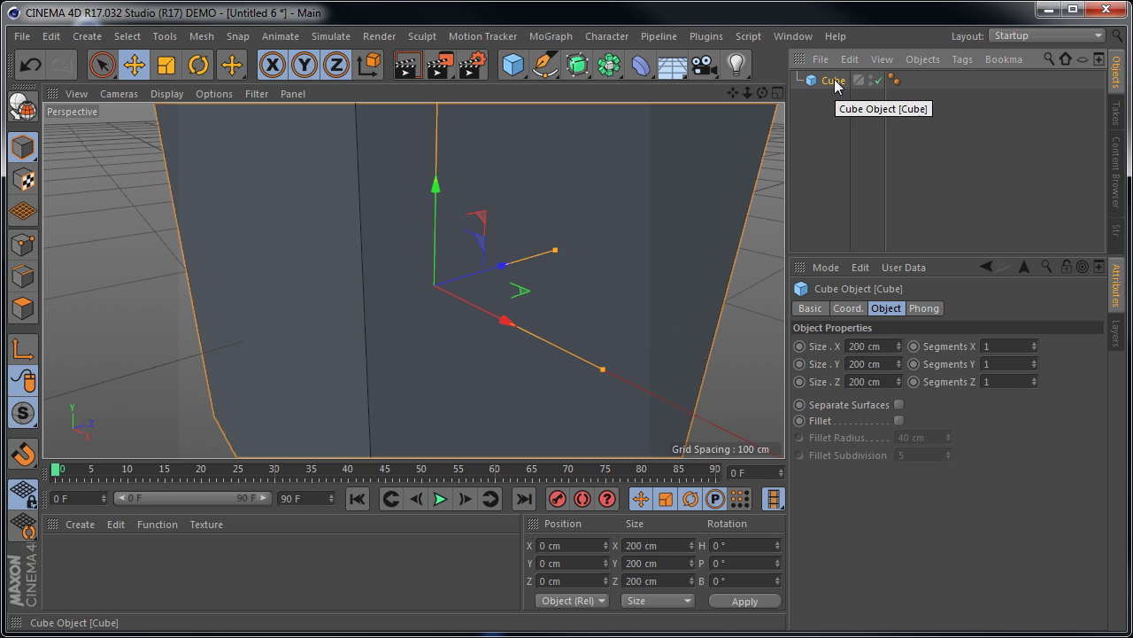
Set the cube's X, Y and Z sizes to 100 cm each and deselect the cube.
left_click(629, 544)
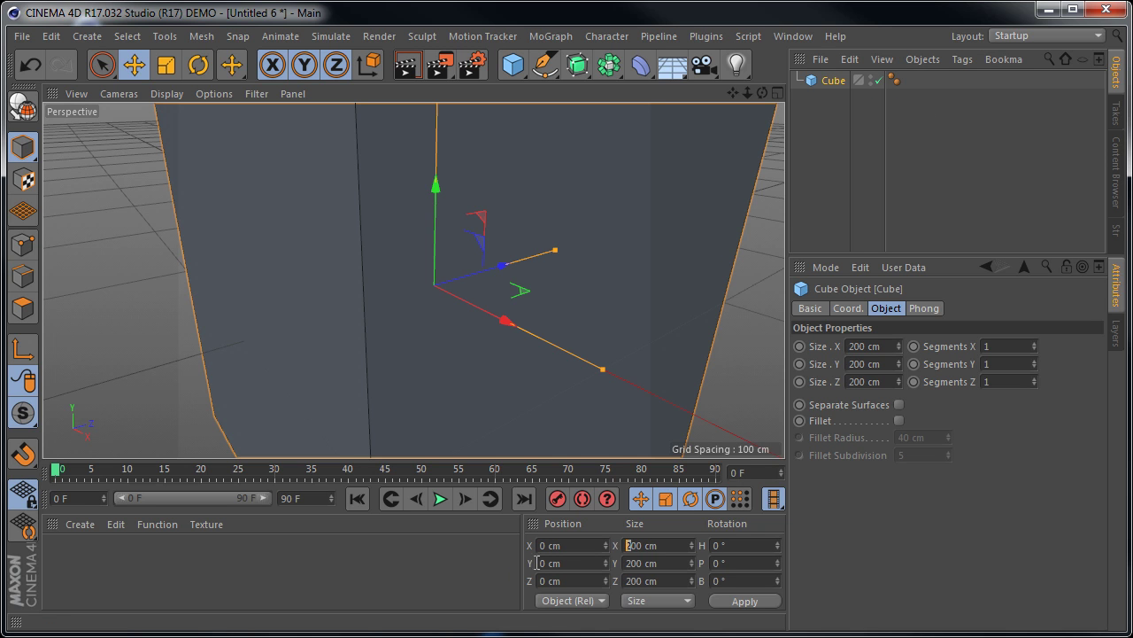
left_click(764, 599)
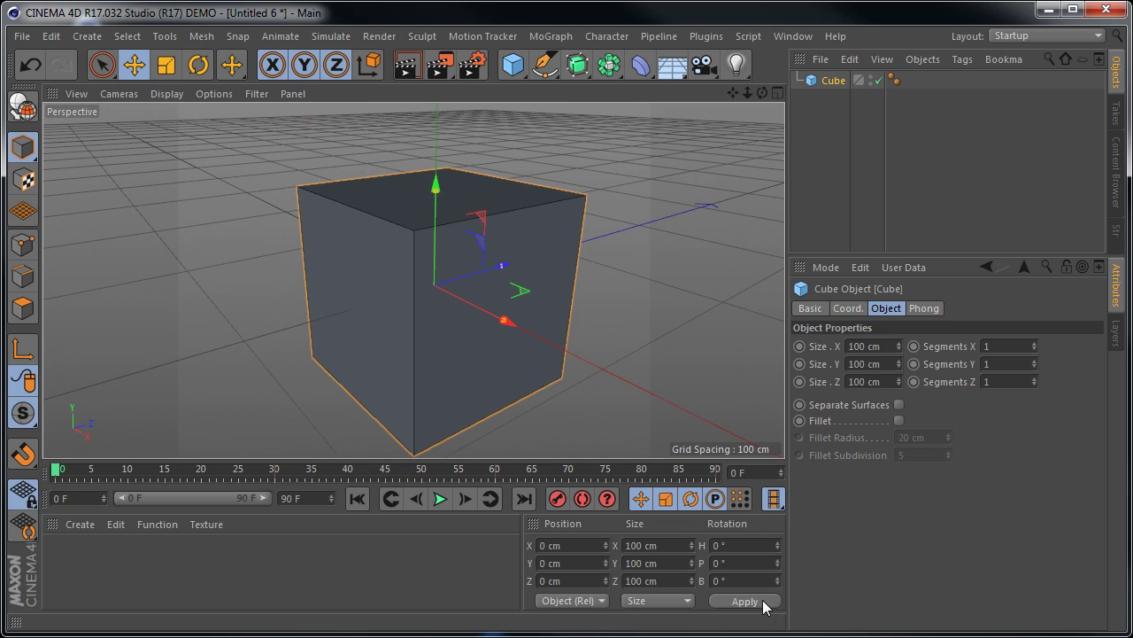
left_click(686, 319)
key("ctrl+z")
left_click(696, 337)
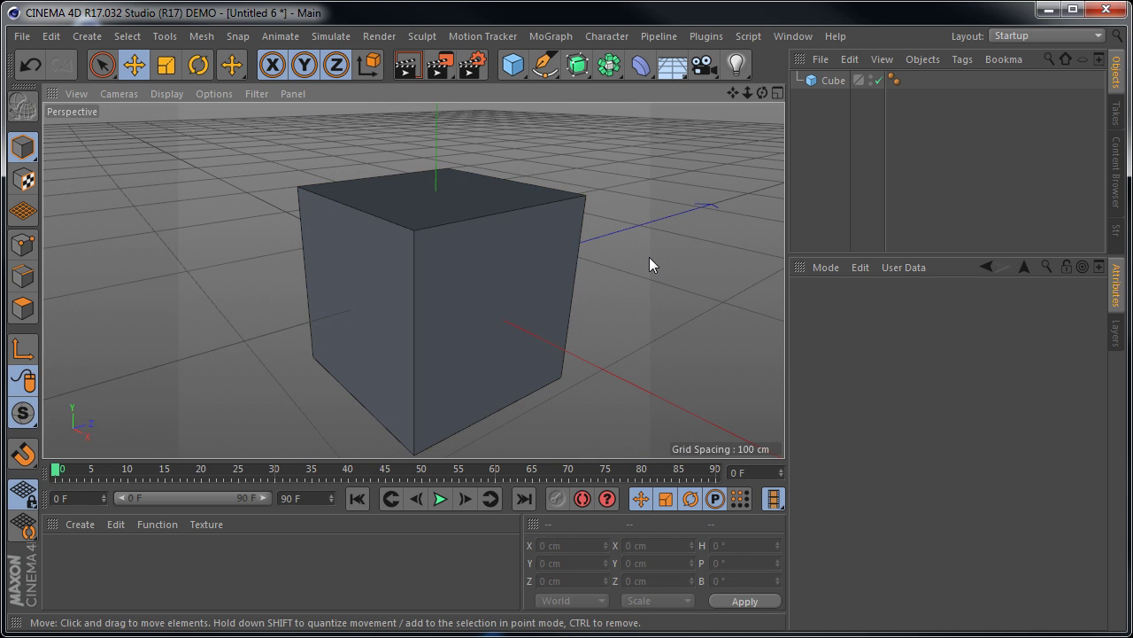
scroll(650, 260, "down", 1)
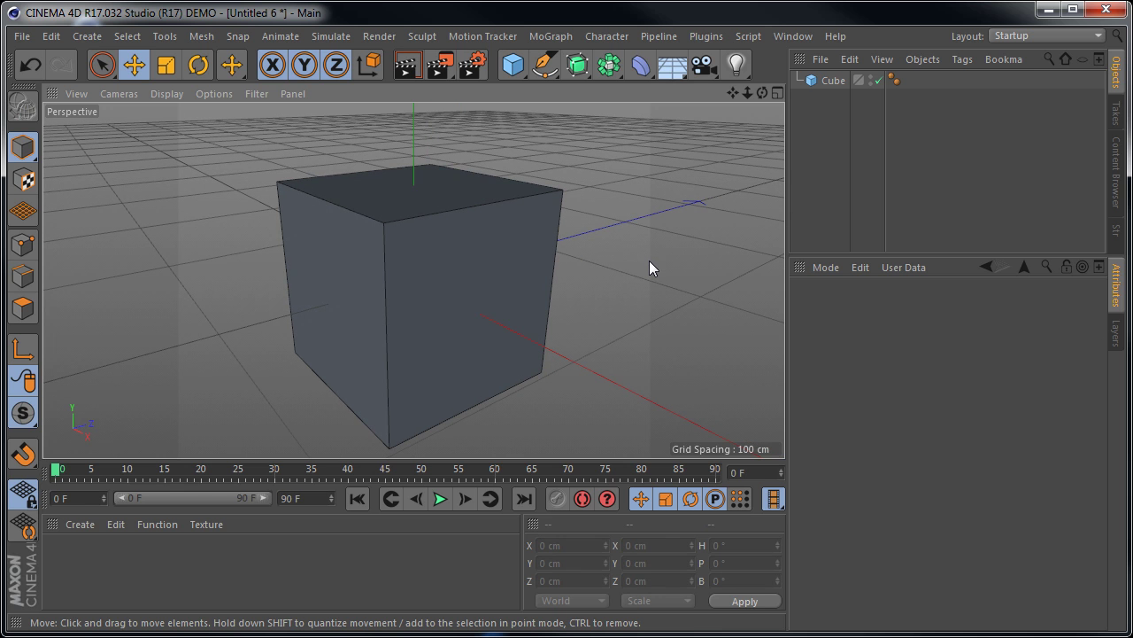
Select the cube in the viewport and set its Y size to 50 cm, leaving it selected.
left_click(554, 299)
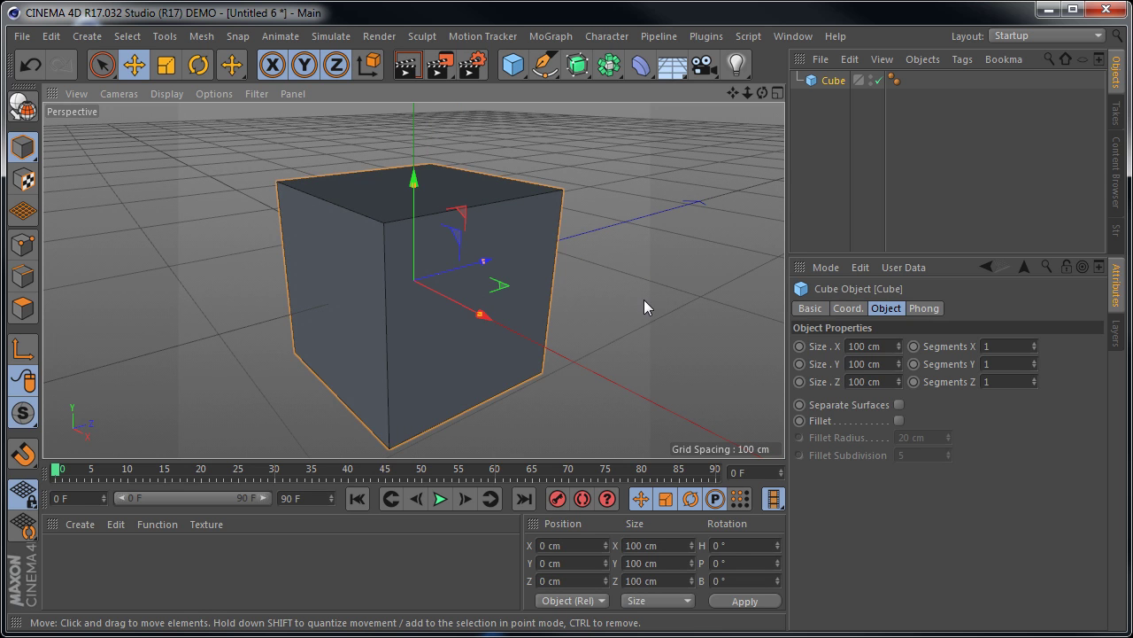
scroll(586, 300, "down", 3)
scroll(583, 300, "up", 5)
scroll(492, 363, "down", 2)
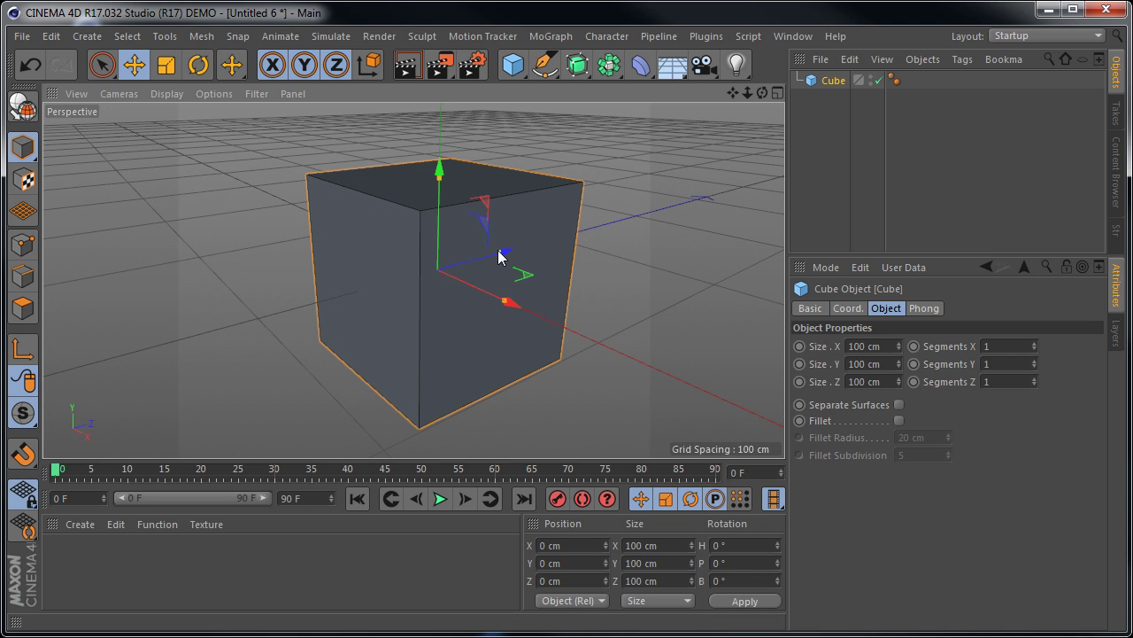
left_click(853, 363)
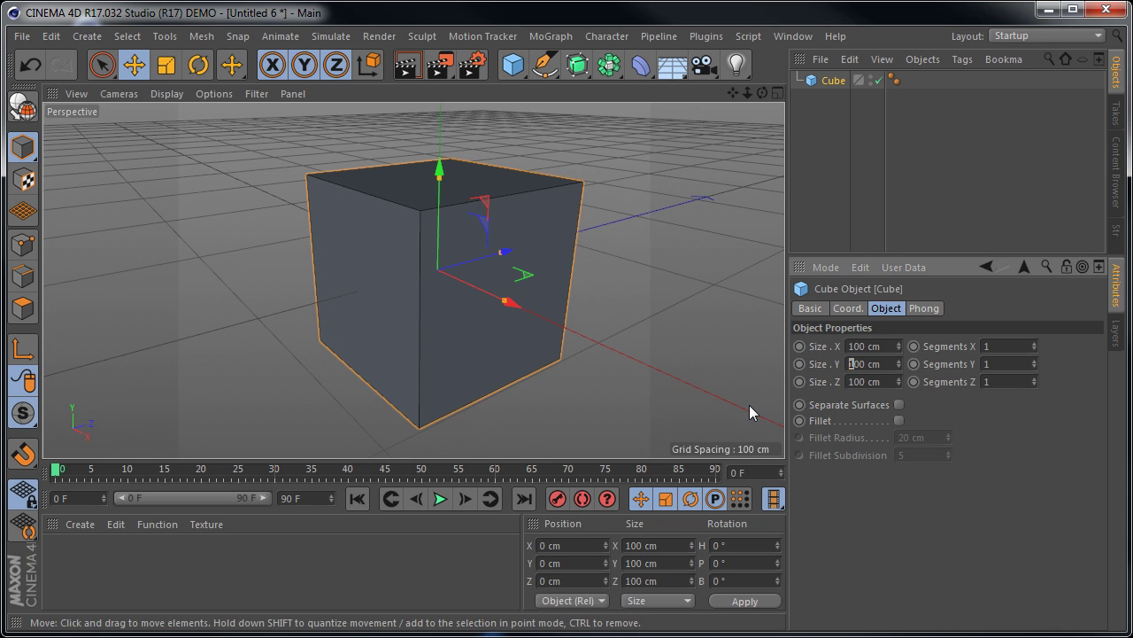
type("50")
key("Return")
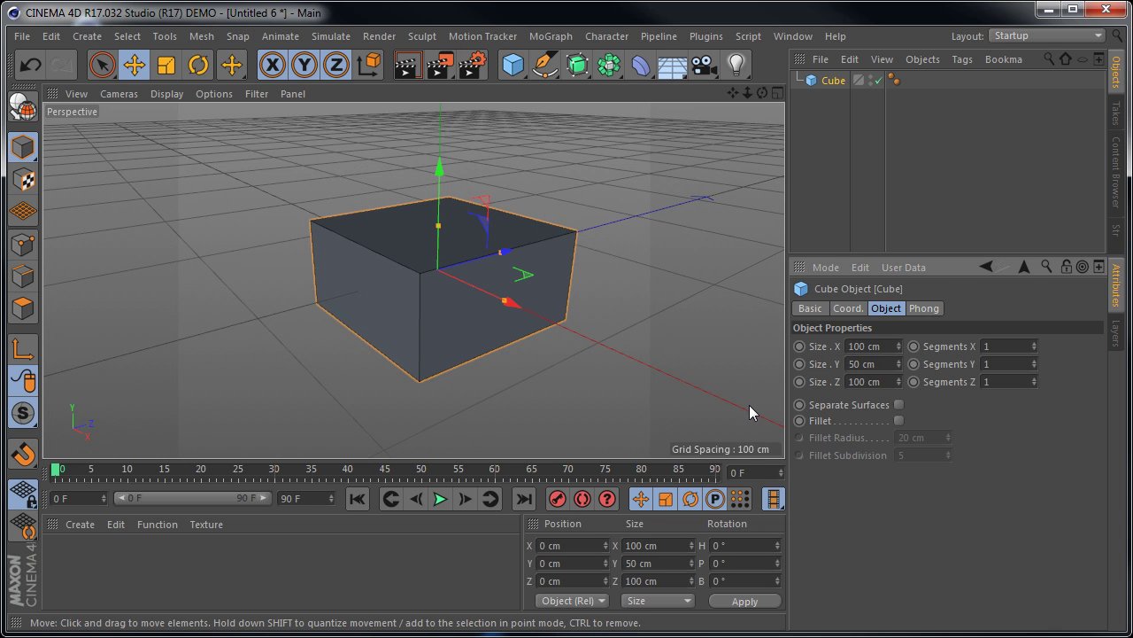
left_click(689, 339)
left_click(462, 322)
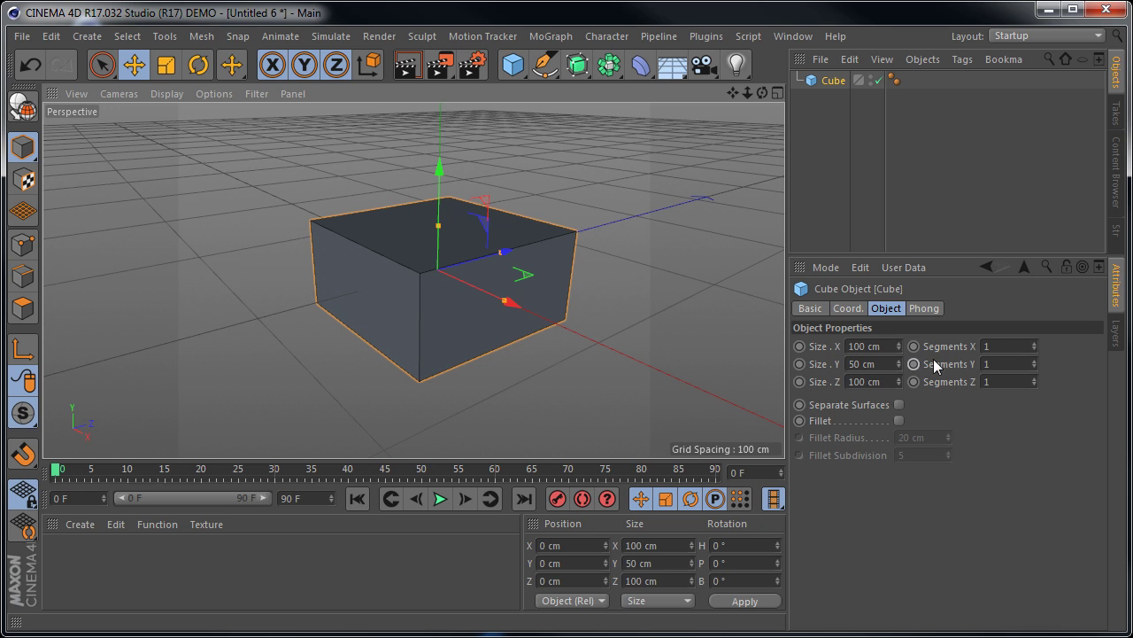
Change the viewport display mode to Gouraud Shading without lines.
left_click(993, 352)
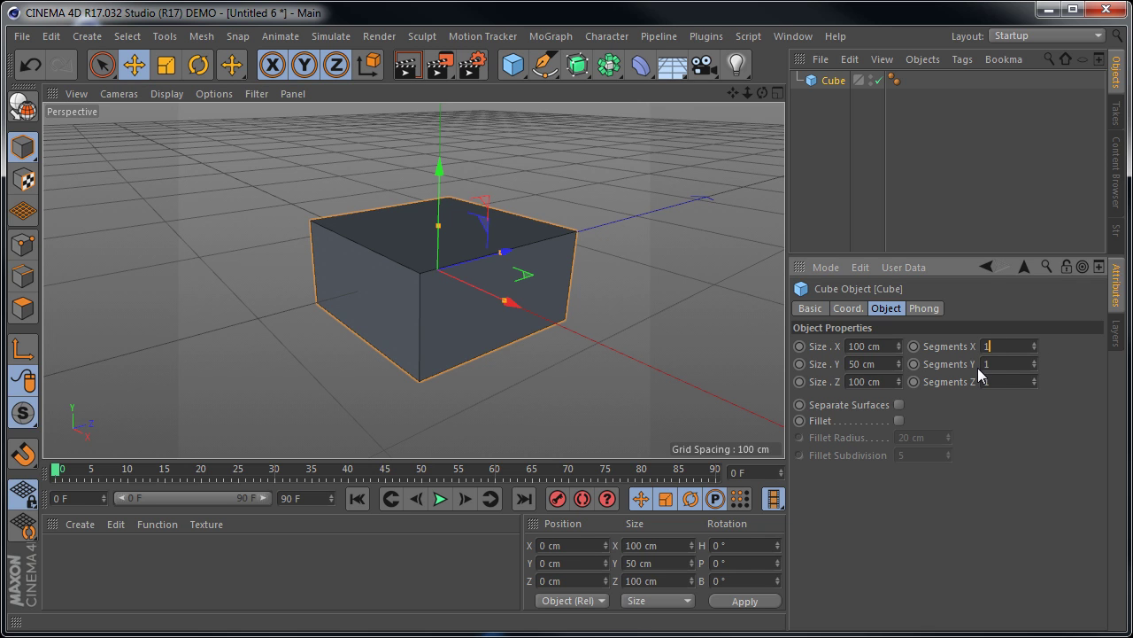
left_click(161, 96)
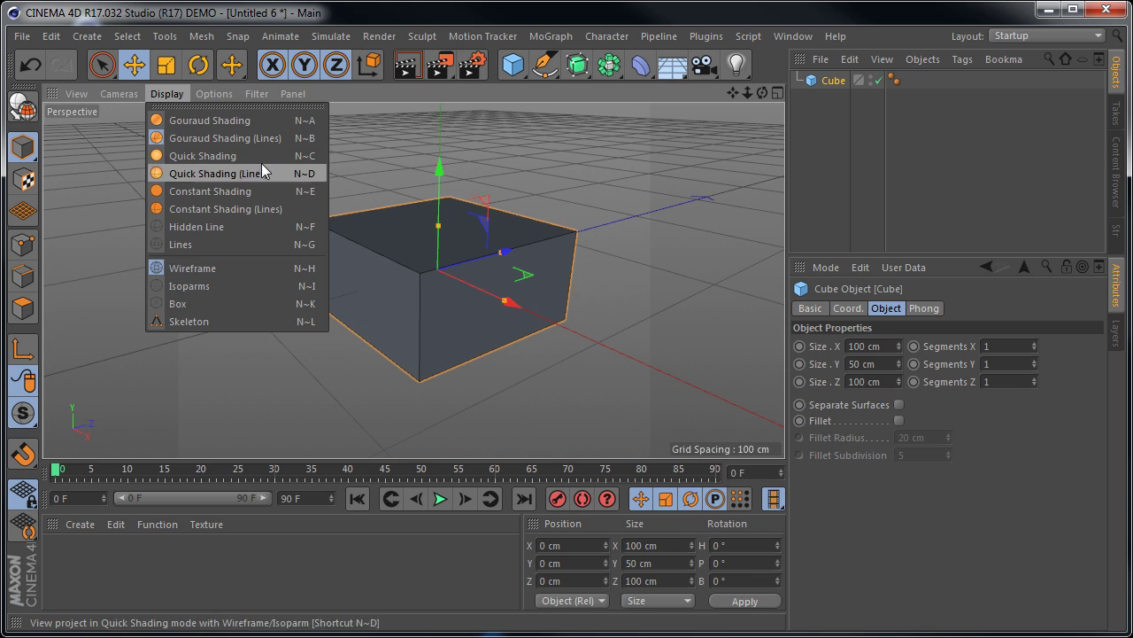
left_click(210, 120)
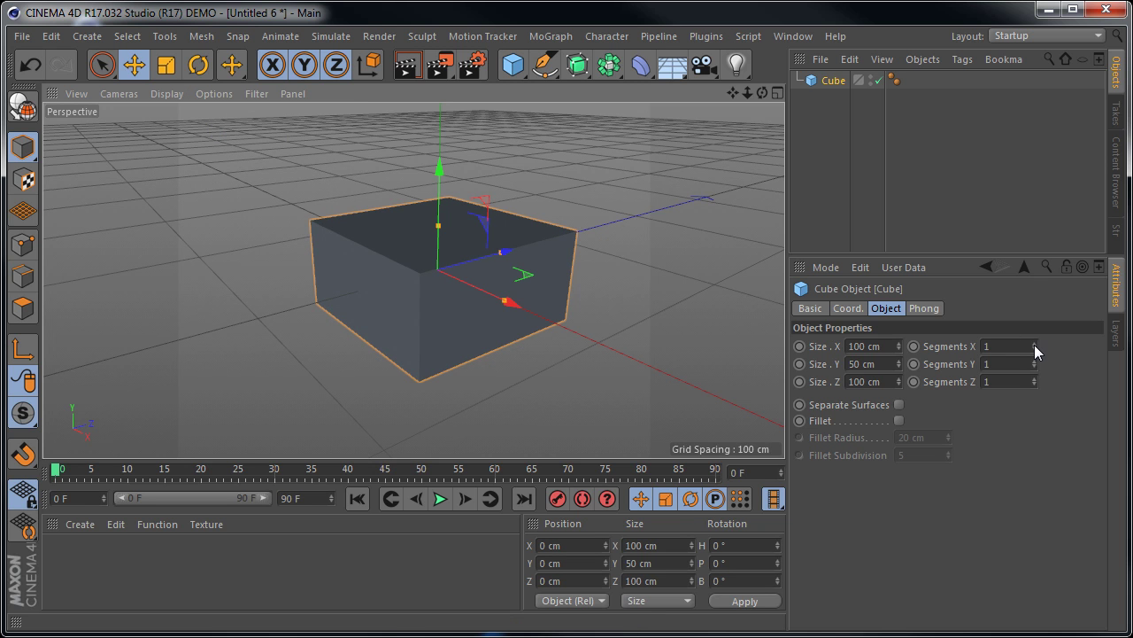
Set the cube's X, Y and Z segments to 1 each.
left_click_drag(1035, 344, 933, 364)
type("11")
left_click_drag(1003, 382, 930, 387)
type("1")
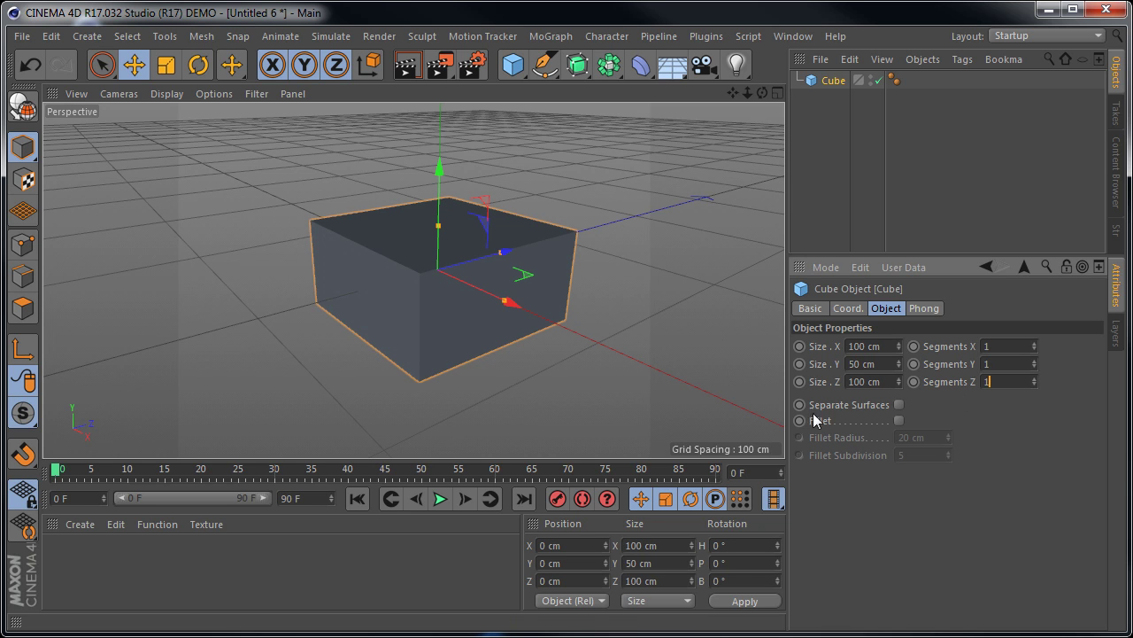
Change the viewport display mode to Gouraud Shading (Lines) and set the cube's X segments to 2.
left_click(166, 94)
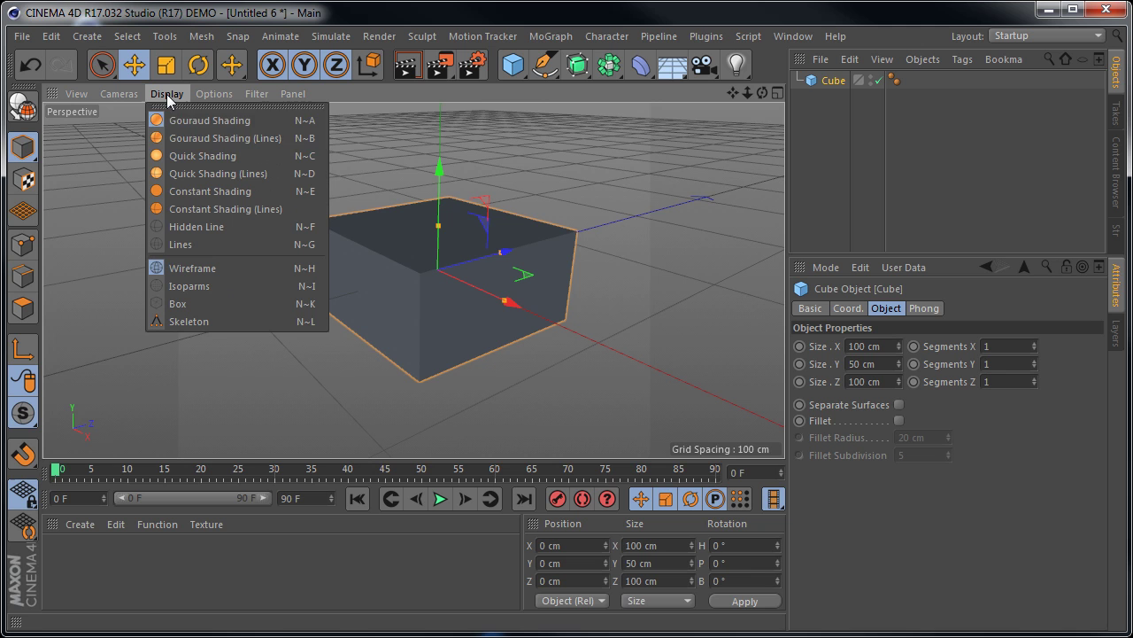
left_click(182, 139)
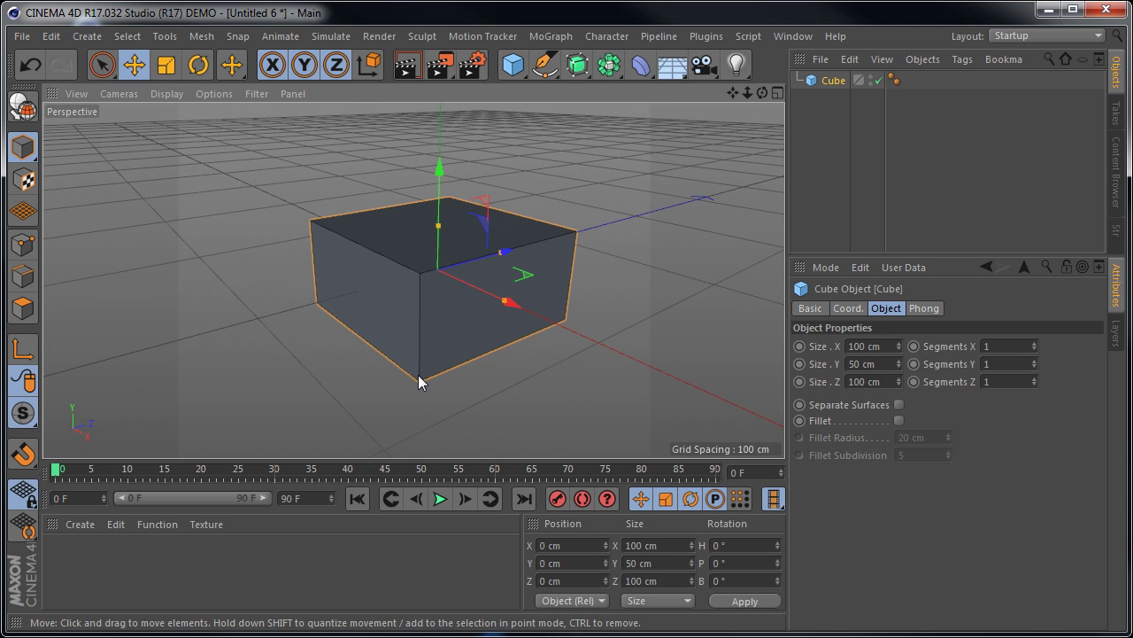
left_click(1035, 343)
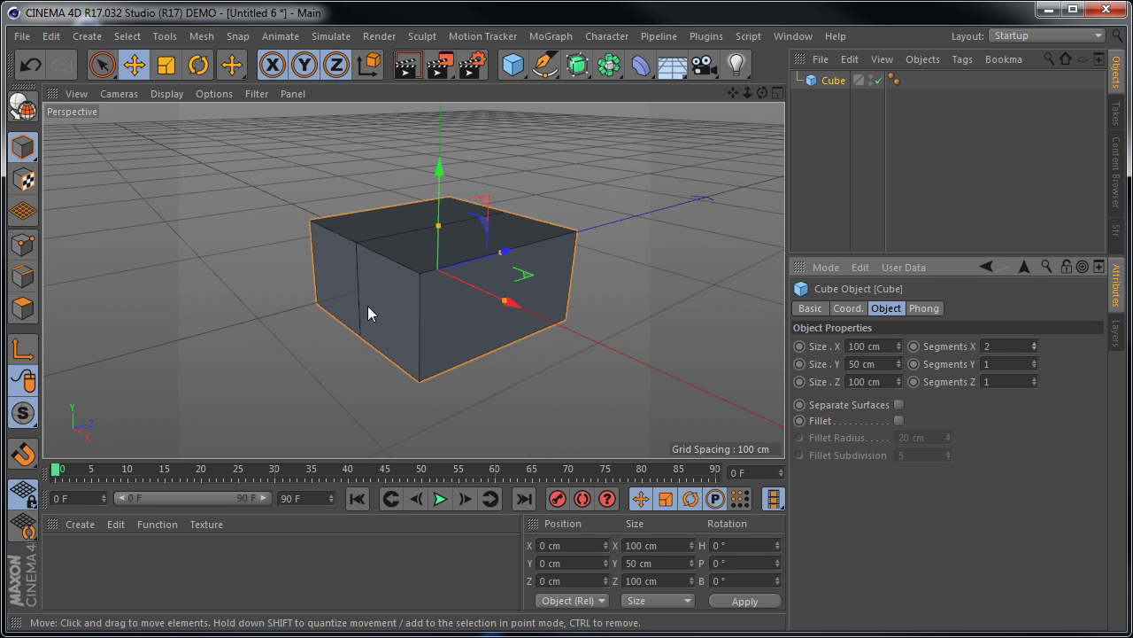
left_click(1033, 343)
left_click_drag(1033, 342, 1034, 349)
left_click(1033, 344)
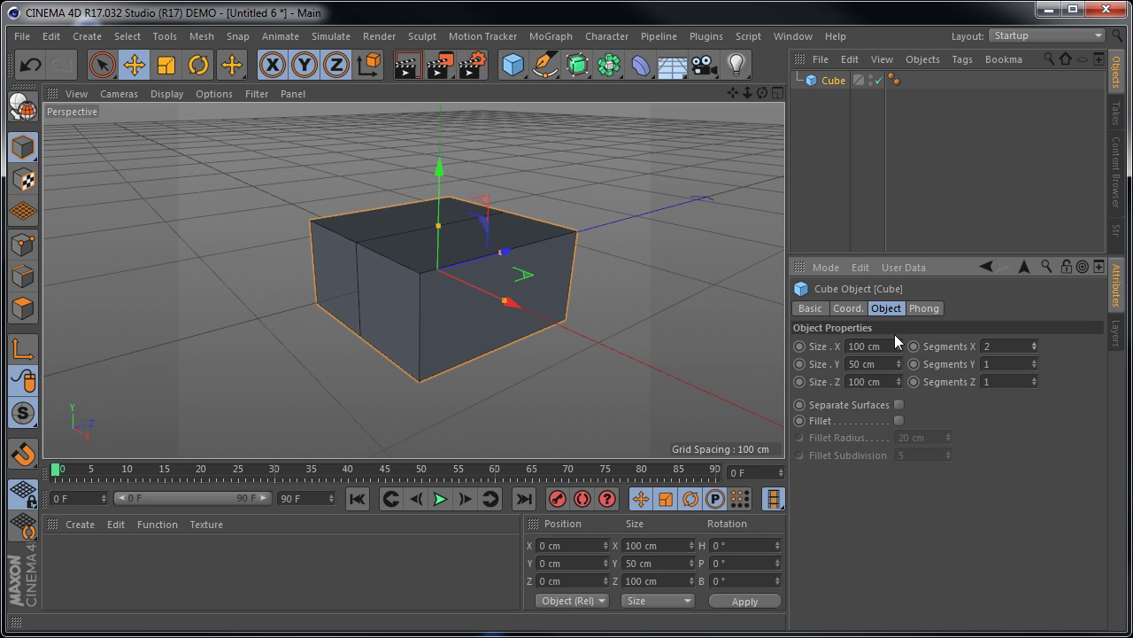
Try an additional segment along the cube's Y and Z axes, then return both segment counts to 1.
left_click(1034, 362)
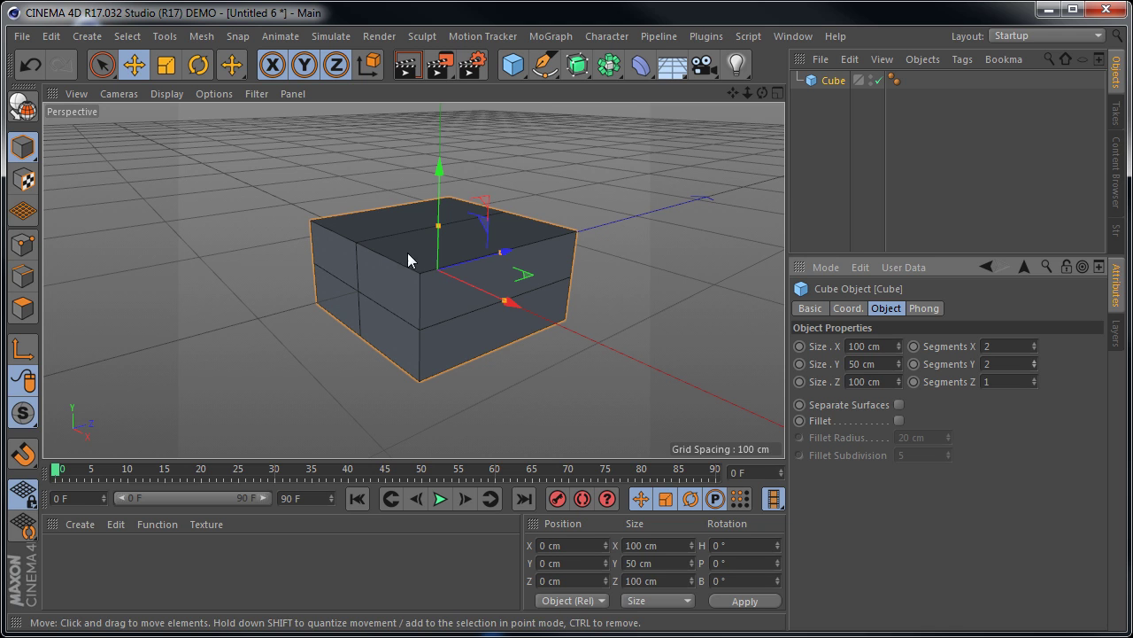
left_click(1034, 366)
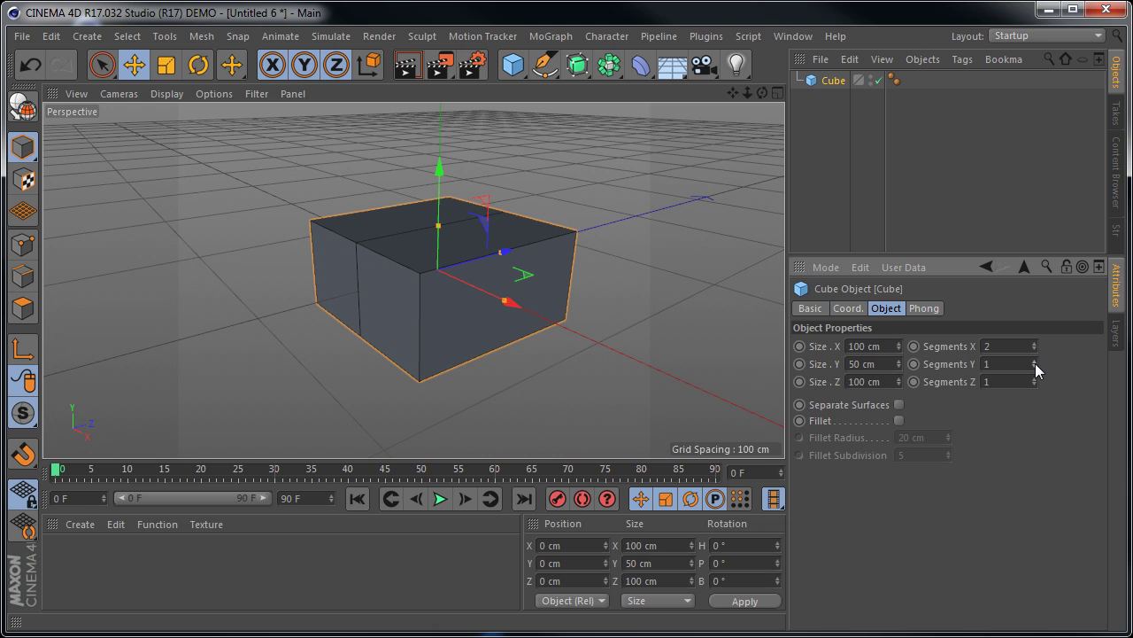
left_click(1035, 362)
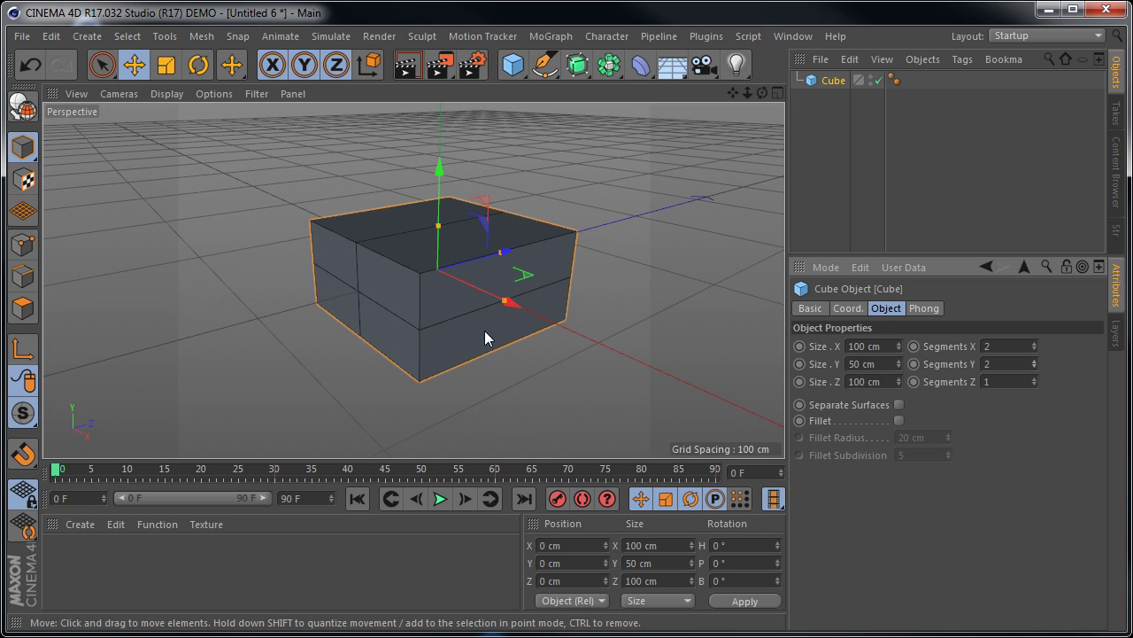
left_click(1034, 379)
mouse_move(540, 330)
left_mouse_down("alt")
mouse_move(578, 256)
mouse_move(677, 174)
mouse_move(438, 270)
mouse_move(513, 354)
mouse_move(556, 350)
mouse_move(537, 289)
mouse_move(545, 264)
left_mouse_up("alt")
left_click(1033, 384)
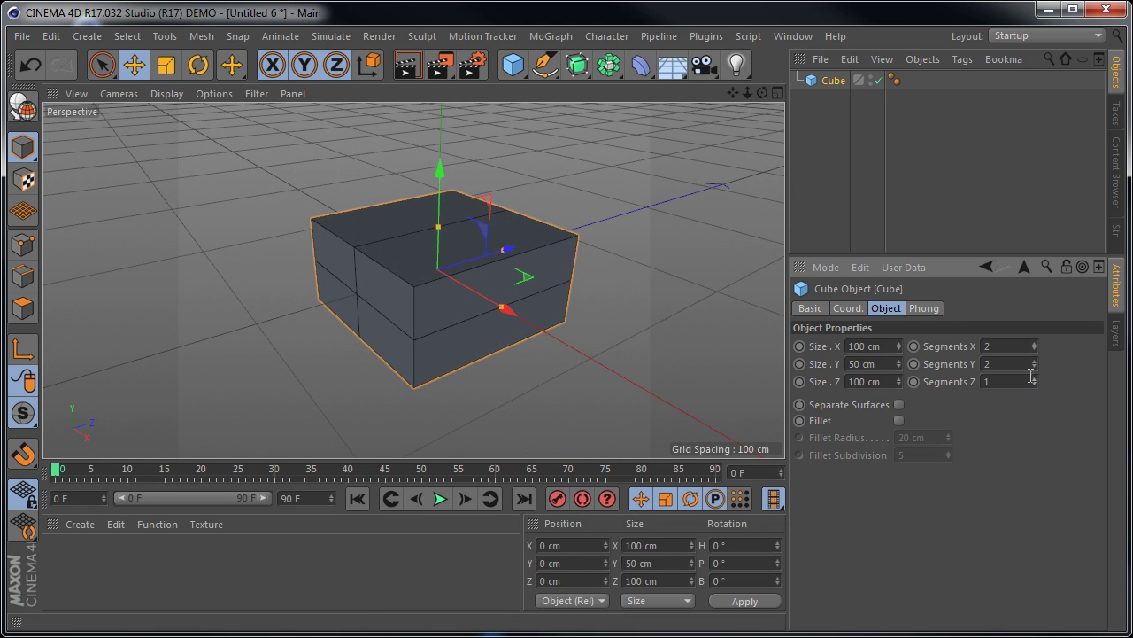
left_click(1033, 367)
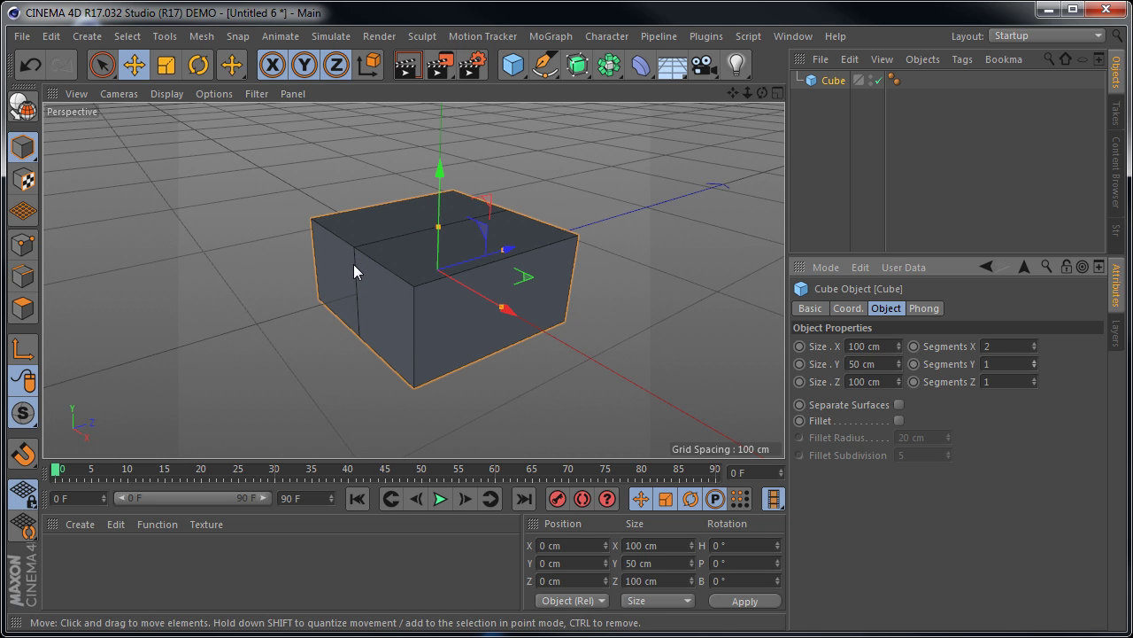
left_click(1009, 384)
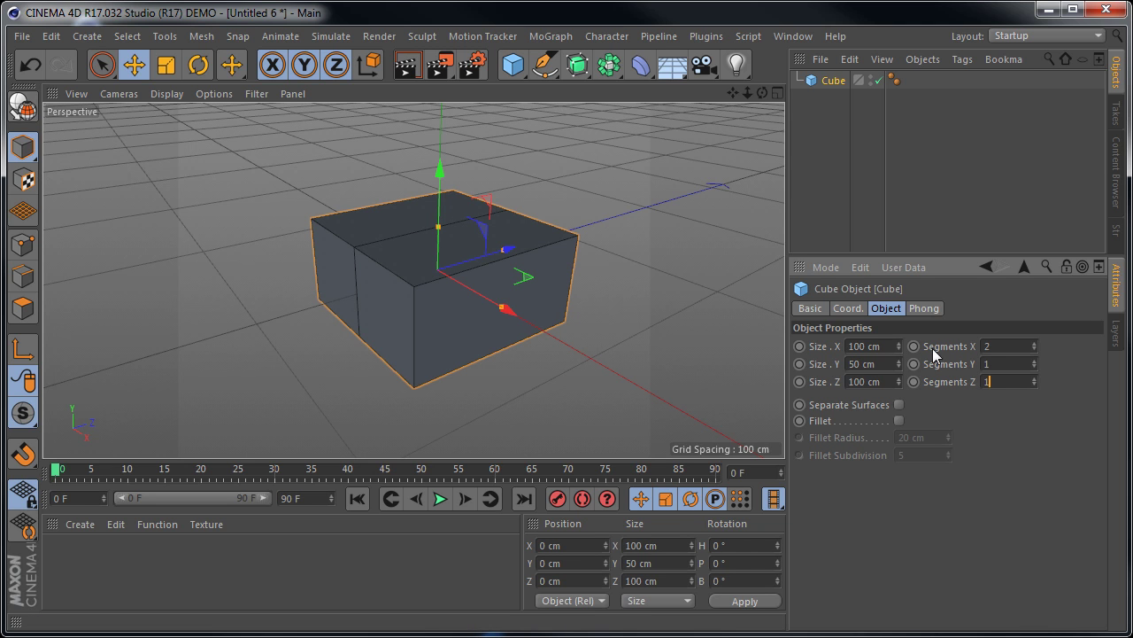
type("0")
Select the cube in the object list and make it an editable polygon object.
left_click(834, 151)
left_click(832, 81)
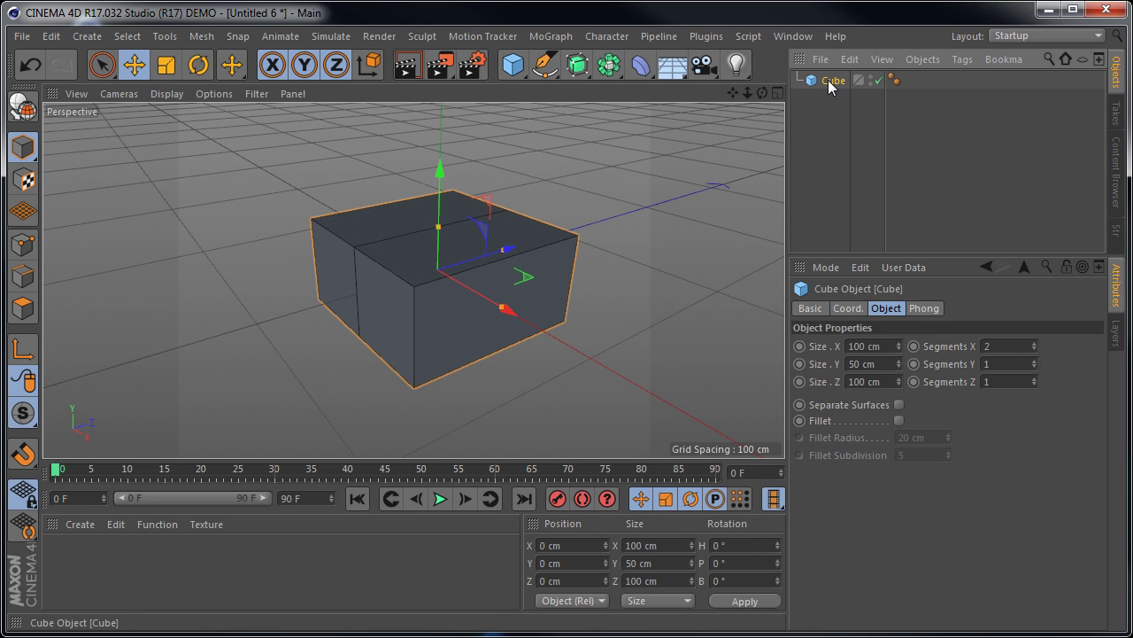
key("c")
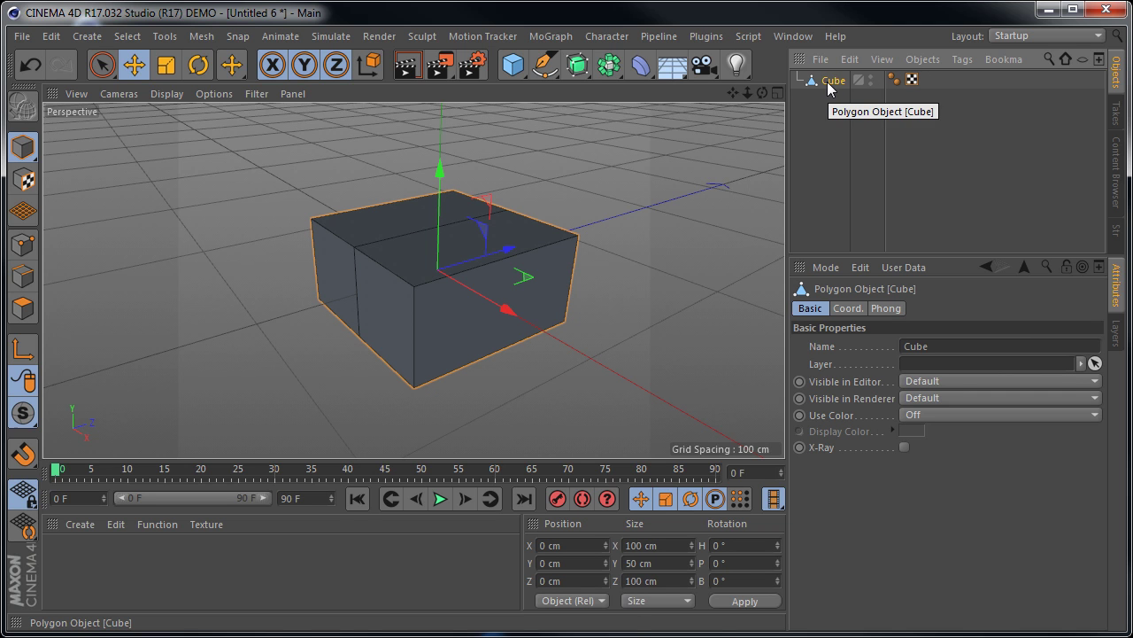
Examine the editable cube's points and edges in Points and Edges modes.
left_click(26, 256)
left_click(26, 308)
left_click(25, 246)
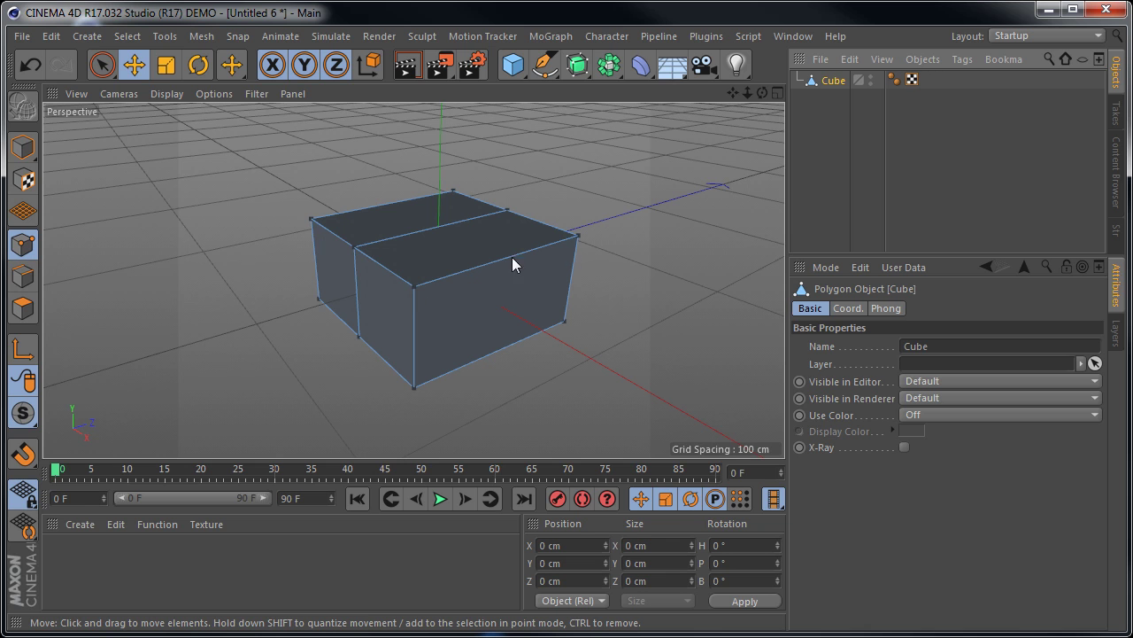
left_click(24, 277)
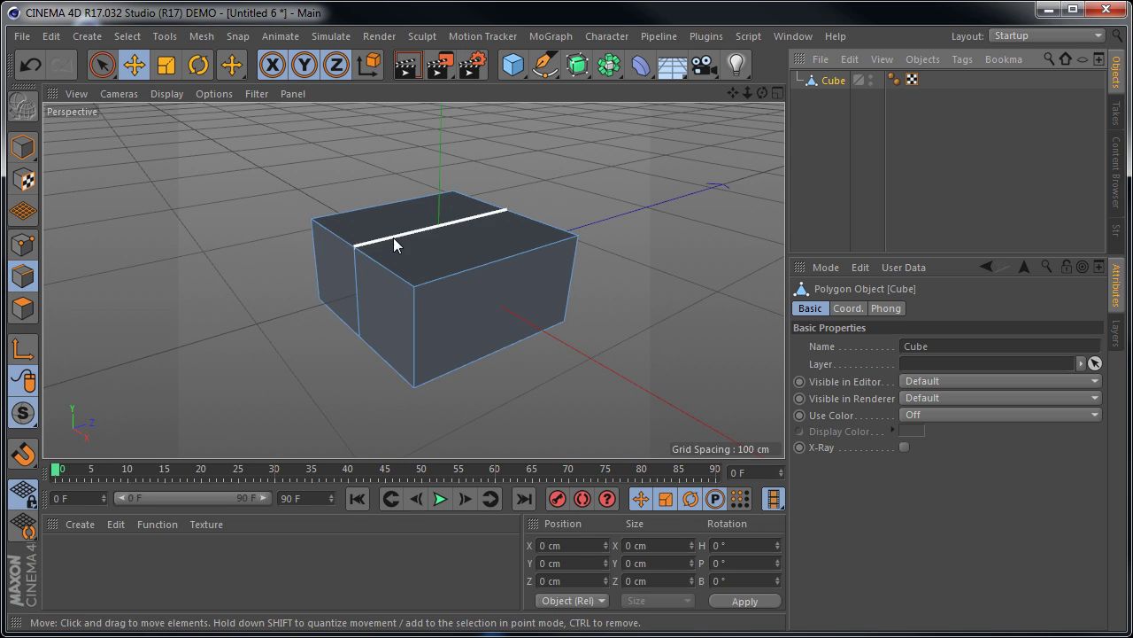
left_click(492, 263)
left_click(375, 267)
Switch to Polygons mode, select several of the cube's faces one at a time, and clear the selection.
left_click(28, 317)
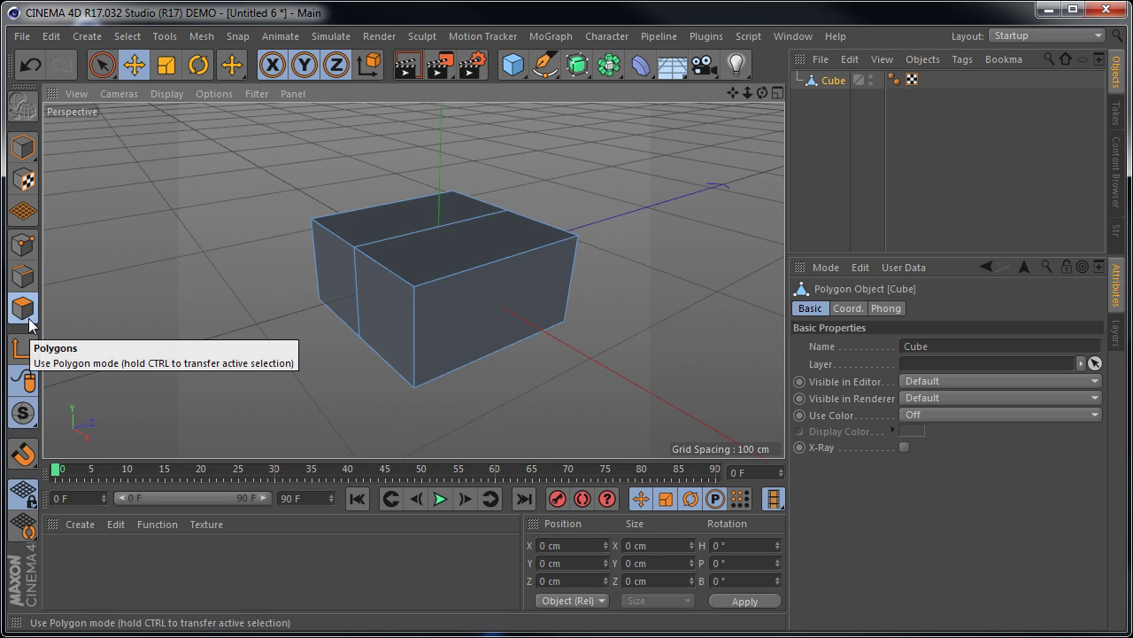
left_click(390, 324)
left_click(326, 255)
left_click(450, 306)
left_click(437, 242)
left_click(258, 355)
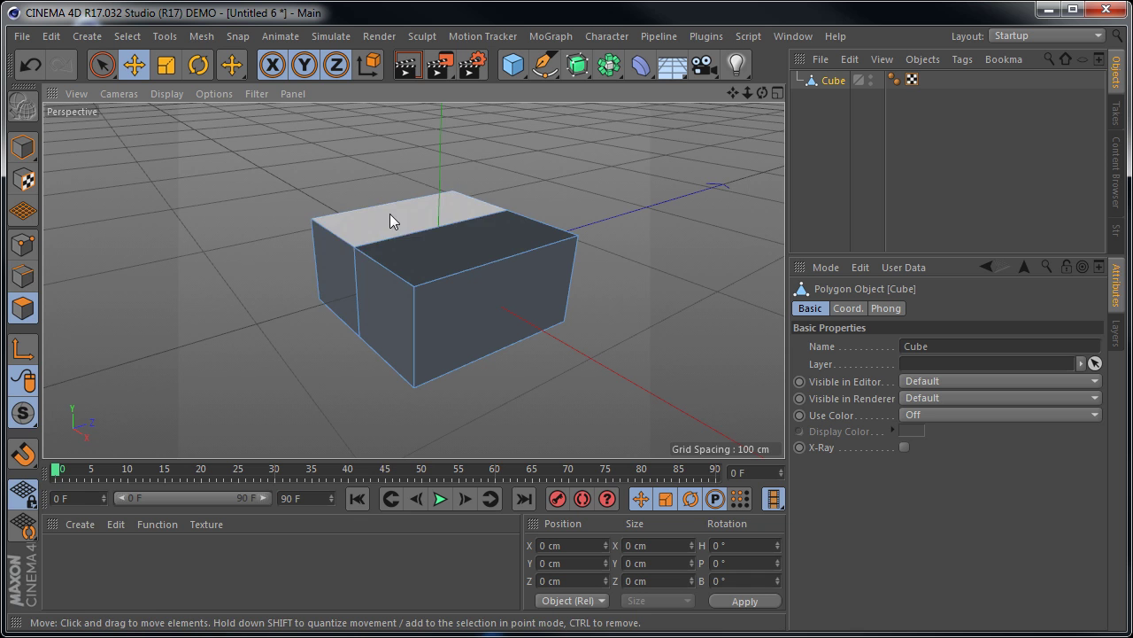
left_click_drag(366, 259, 394, 305, "alt")
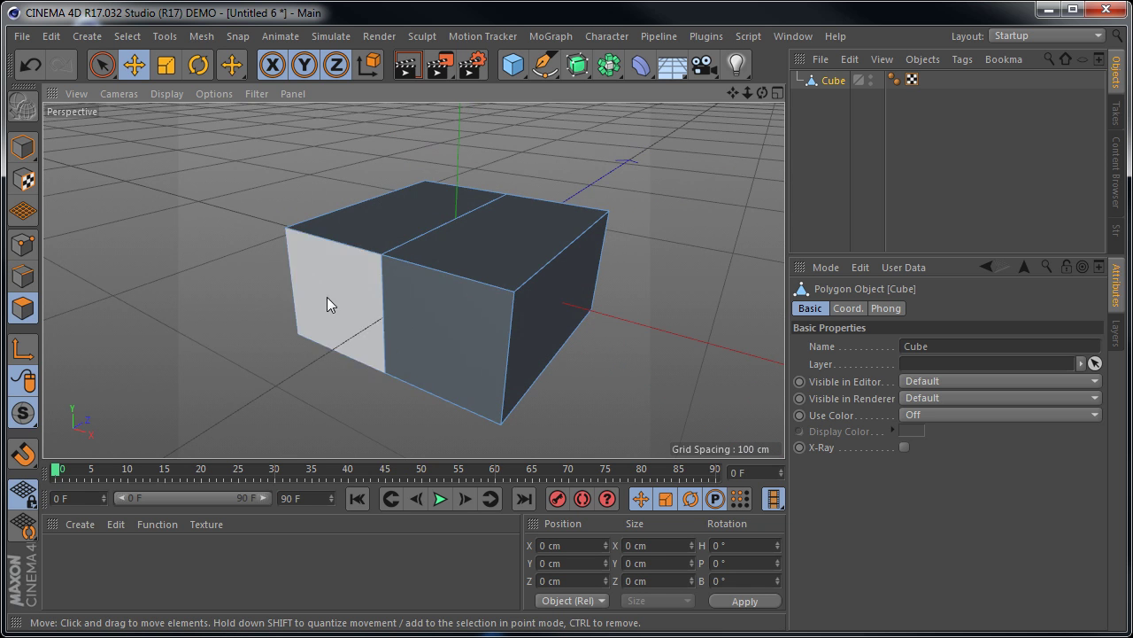
In Edges mode, select the edge across the middle of the cube's top and raise it to about 54.3 cm in Y as a roof ridge.
left_click(23, 278)
left_click(447, 272)
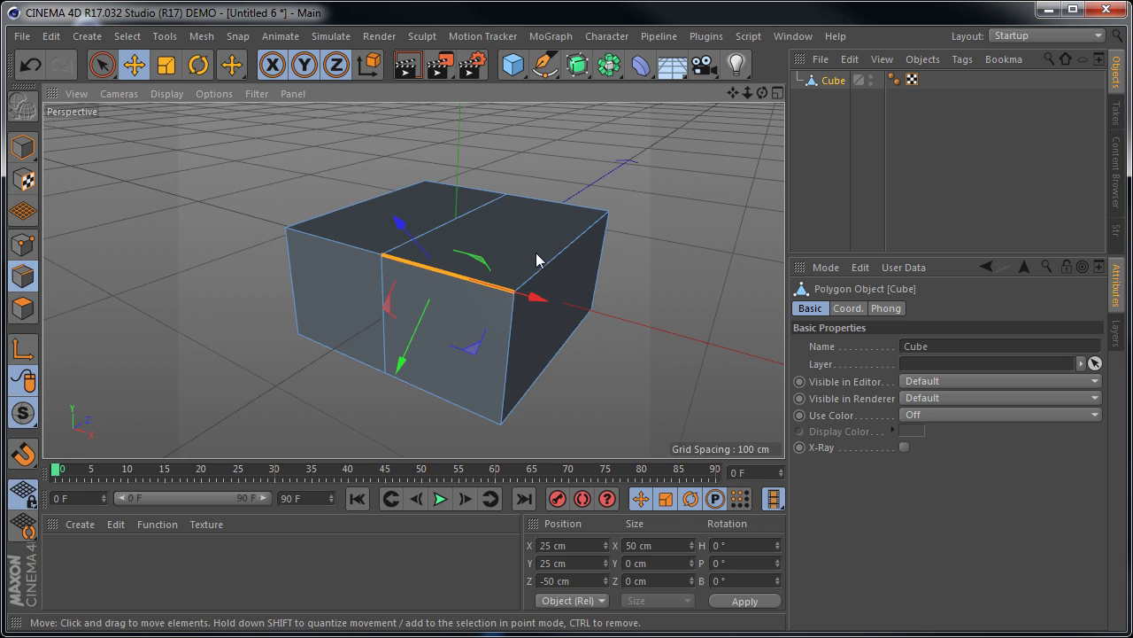
left_click(451, 223)
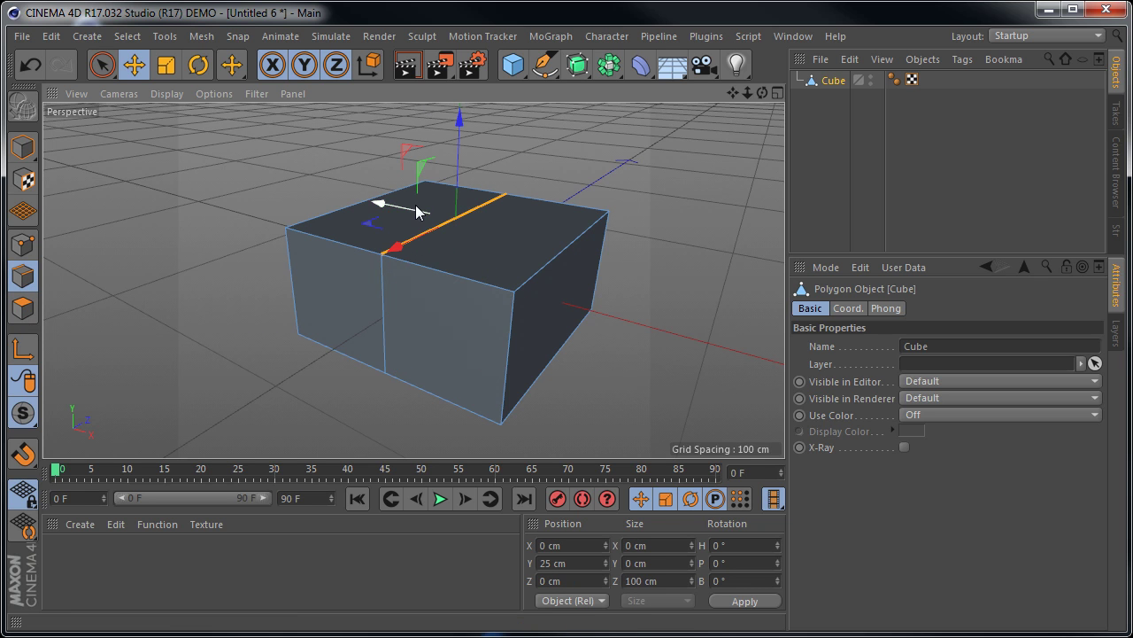
left_click_drag(459, 124, 455, 60)
left_click_drag(421, 362, 518, 390, "alt")
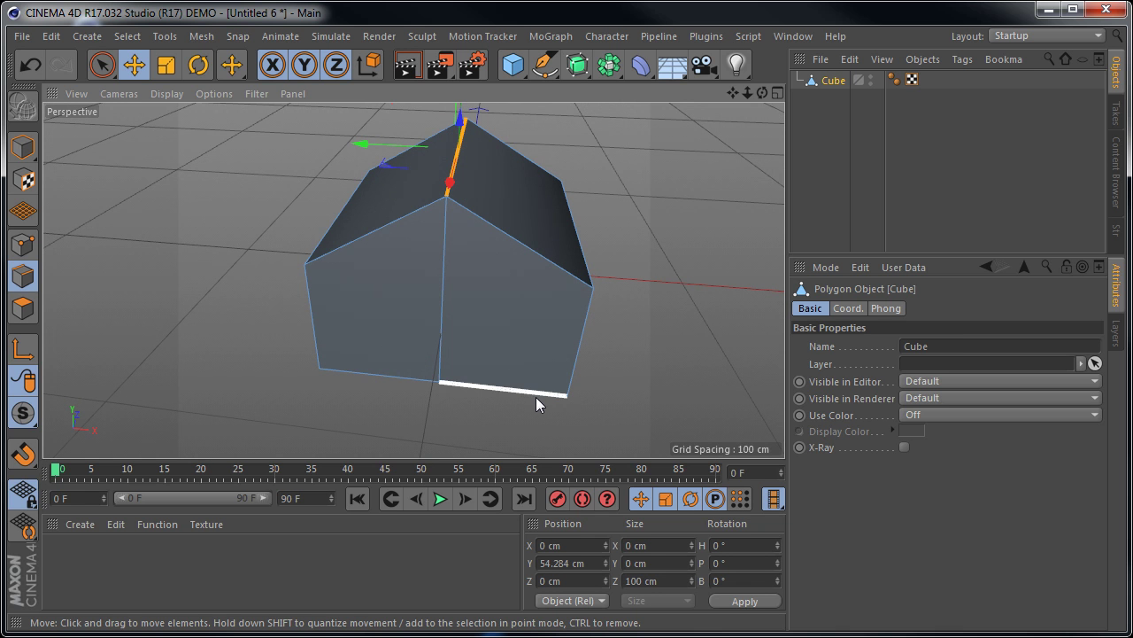
mouse_move(539, 401)
left_mouse_down("alt")
mouse_move(604, 406)
mouse_move(476, 410)
mouse_move(294, 363)
mouse_move(200, 399)
mouse_move(624, 374)
mouse_move(554, 387)
left_mouse_up("alt")
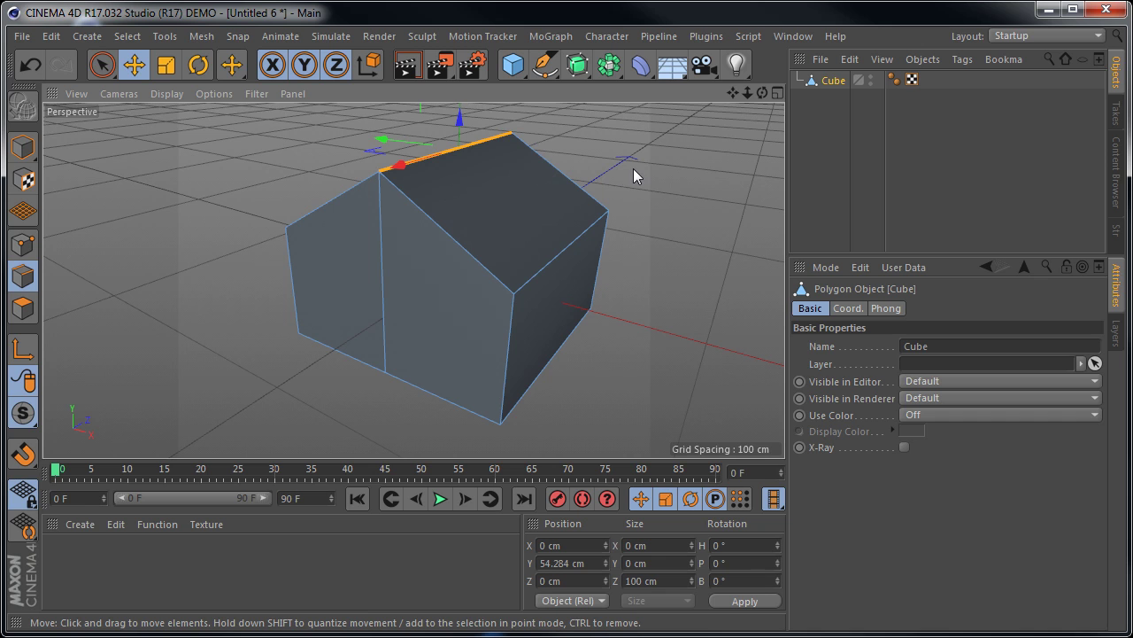
Deselect the ridge edge, return to Model mode, and deselect the house body to inspect its shape.
left_click(655, 169)
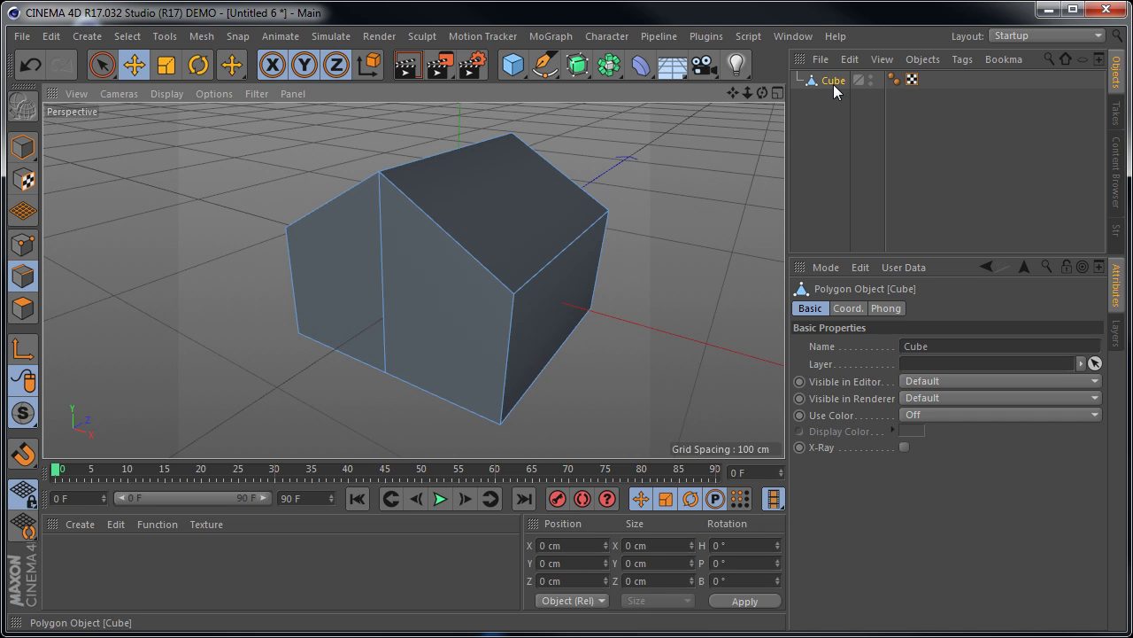
left_click(20, 149)
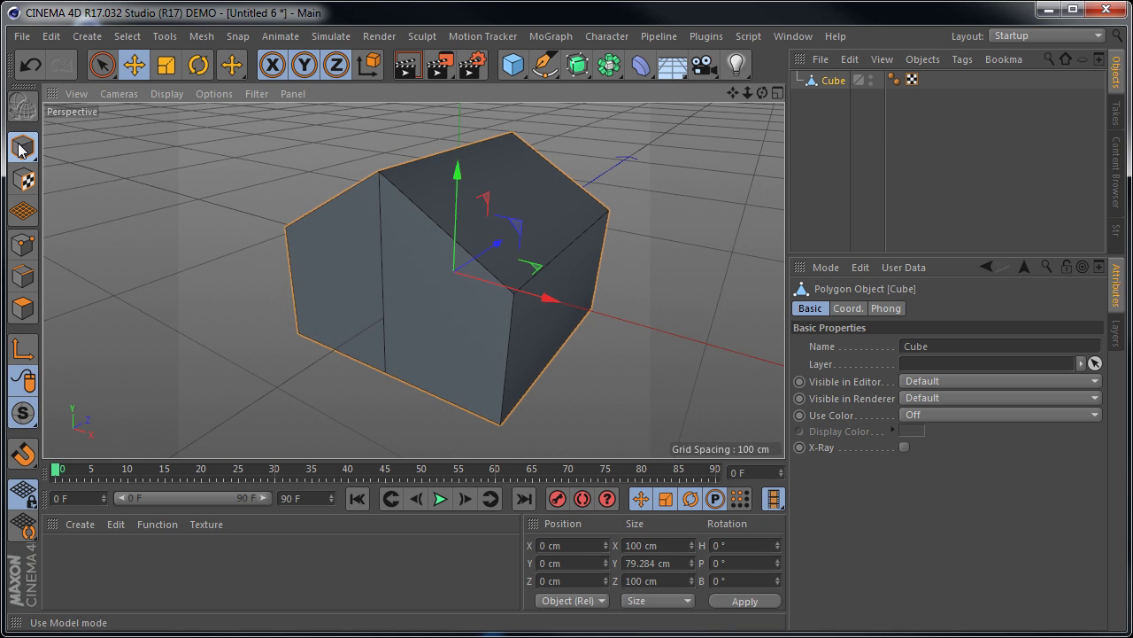
left_click(162, 117)
left_click_drag(613, 350, 538, 374, "alt")
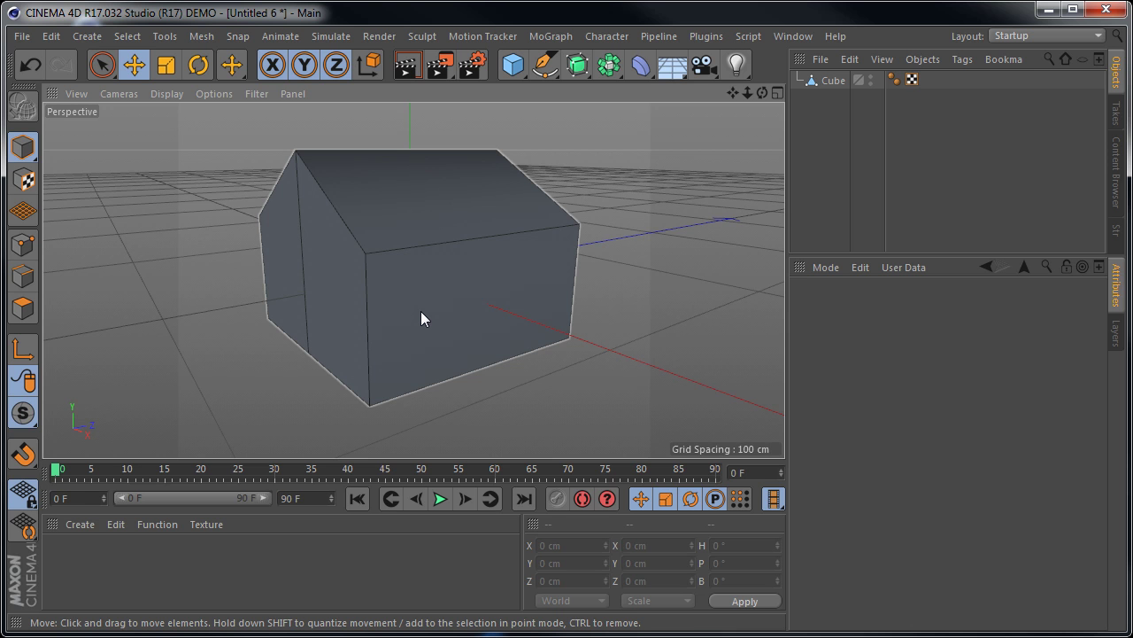
left_click_drag(407, 331, 463, 405, "alt")
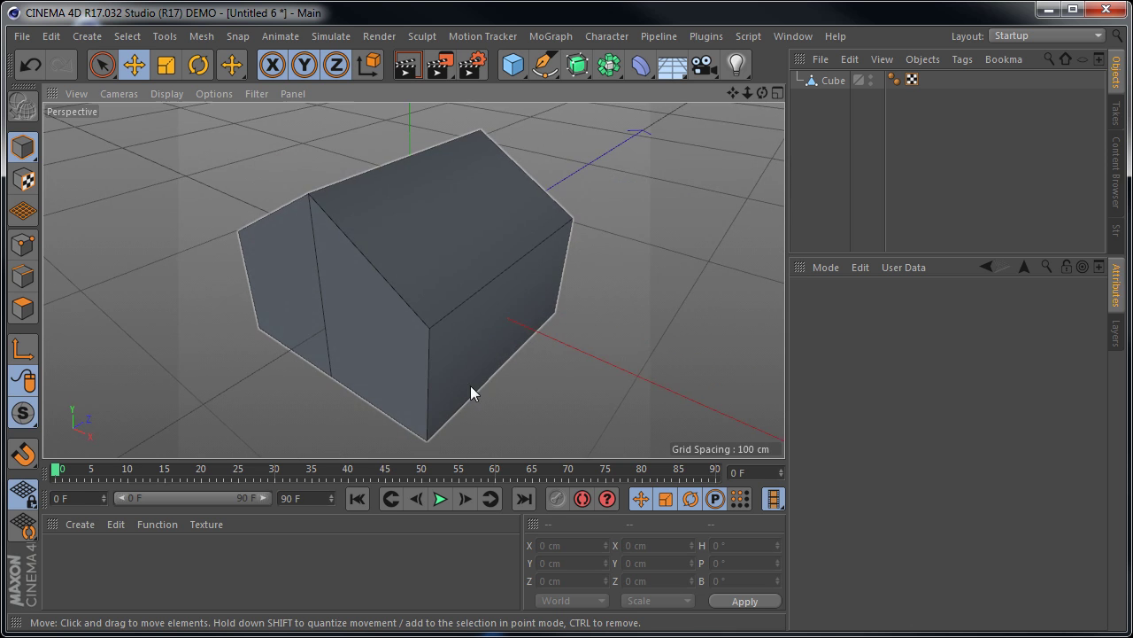
Add a new cube and shrink it to about 24 cm in X, 103 cm in Y and 15.5 cm in Z.
left_click(522, 104)
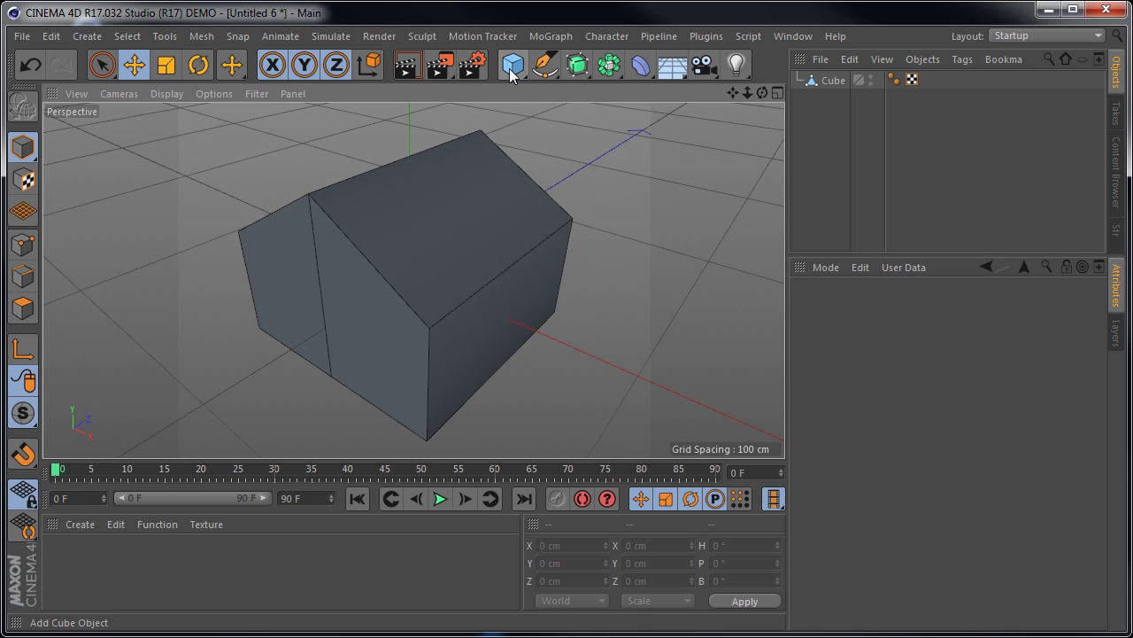
left_click(511, 76)
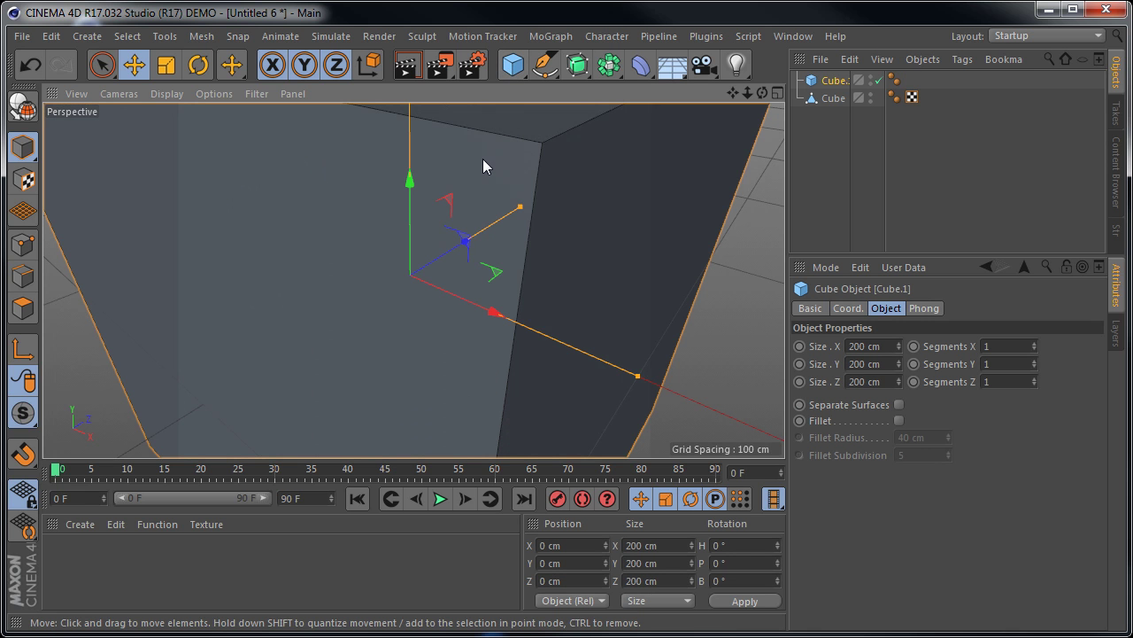
scroll(482, 155, "down", 3)
left_click_drag(549, 271, 467, 230)
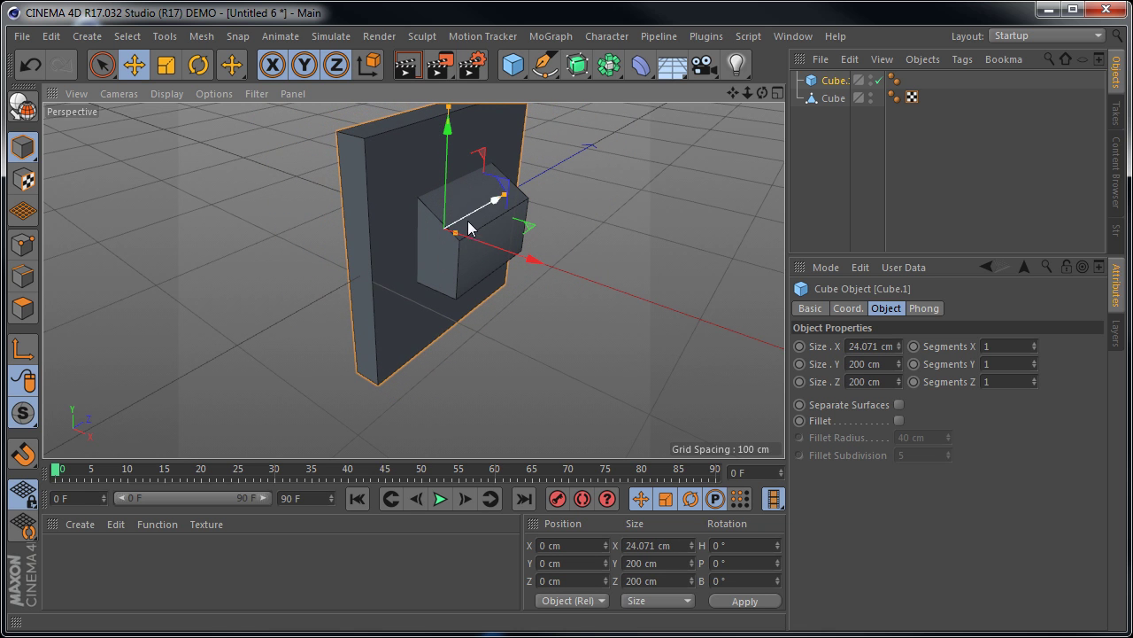
left_click_drag(505, 195, 451, 227)
left_click_drag(449, 108, 450, 169)
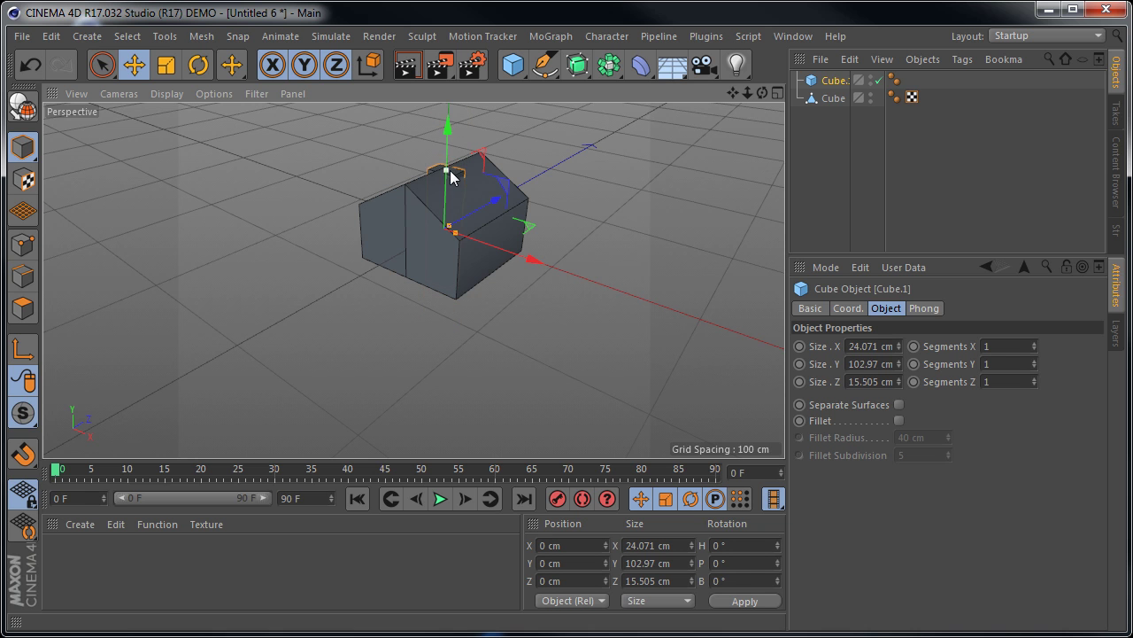
Move the new cube onto the roof slope at about X 24 cm, Y 42 cm, and narrow its X size to about 15.7 cm.
left_click_drag(532, 256, 576, 274)
left_click_drag(493, 134, 500, 78)
left_click_drag(590, 225, 549, 220)
left_click_drag(481, 192, 477, 195)
Resize the cube into a short chimney about 13 cm in X, 23 cm in Y and 13 cm in Z, and raise it to about Y 46 cm.
scroll(525, 164, "up", 6)
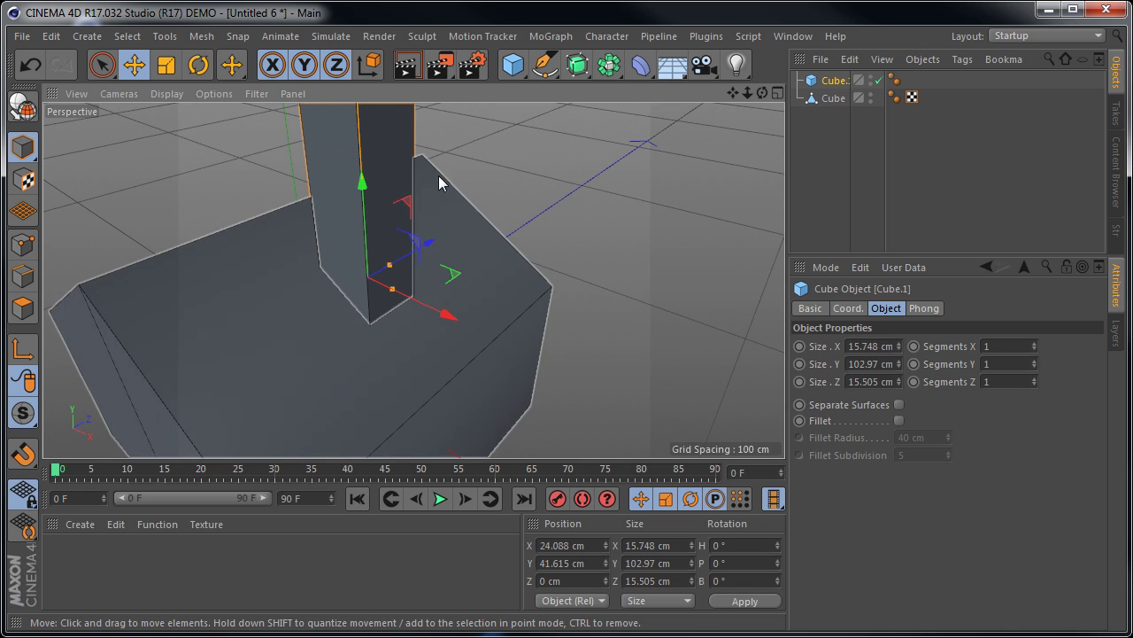
scroll(417, 278, "down", 4)
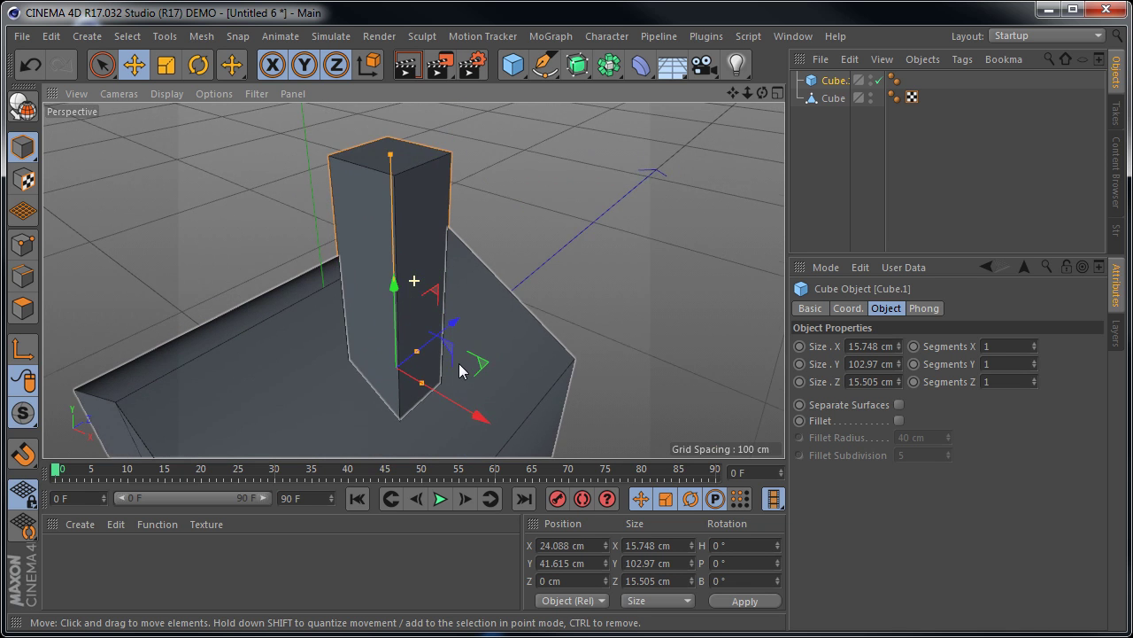
left_click_drag(387, 107, 404, 345)
left_click_drag(401, 338, 403, 337)
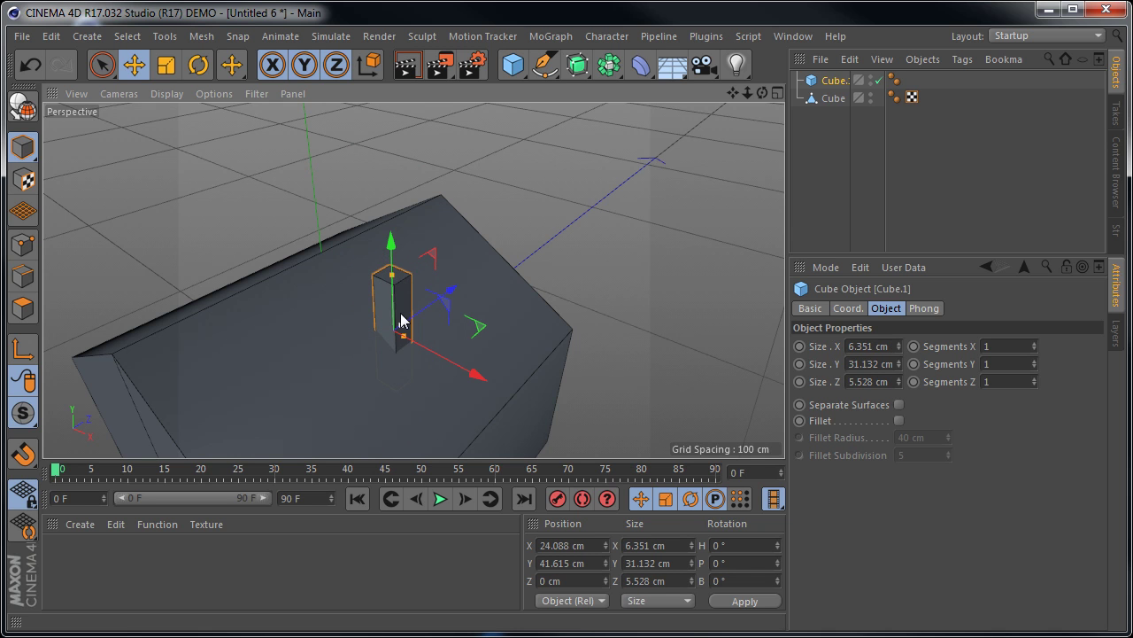
left_click_drag(392, 275, 400, 225)
left_click_drag(406, 300, 395, 227)
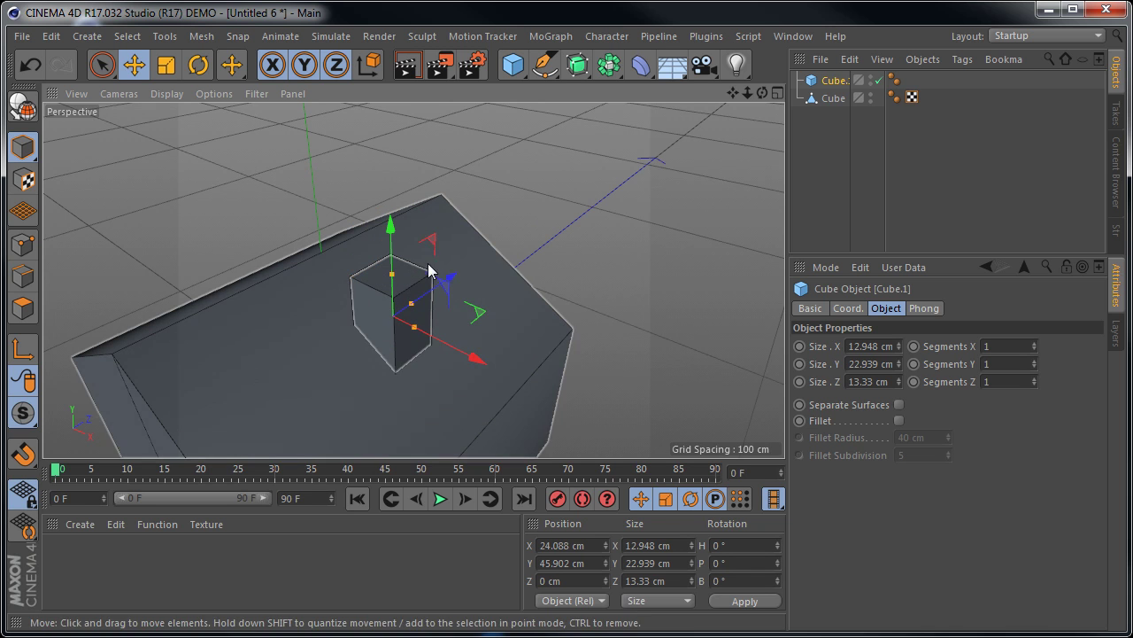
Duplicate the chimney cube and reshape the copy into a cap about 15.7 × 4.3 × 17.1 cm, placed on top at about Y 58 cm.
left_click(404, 339, "ctrl")
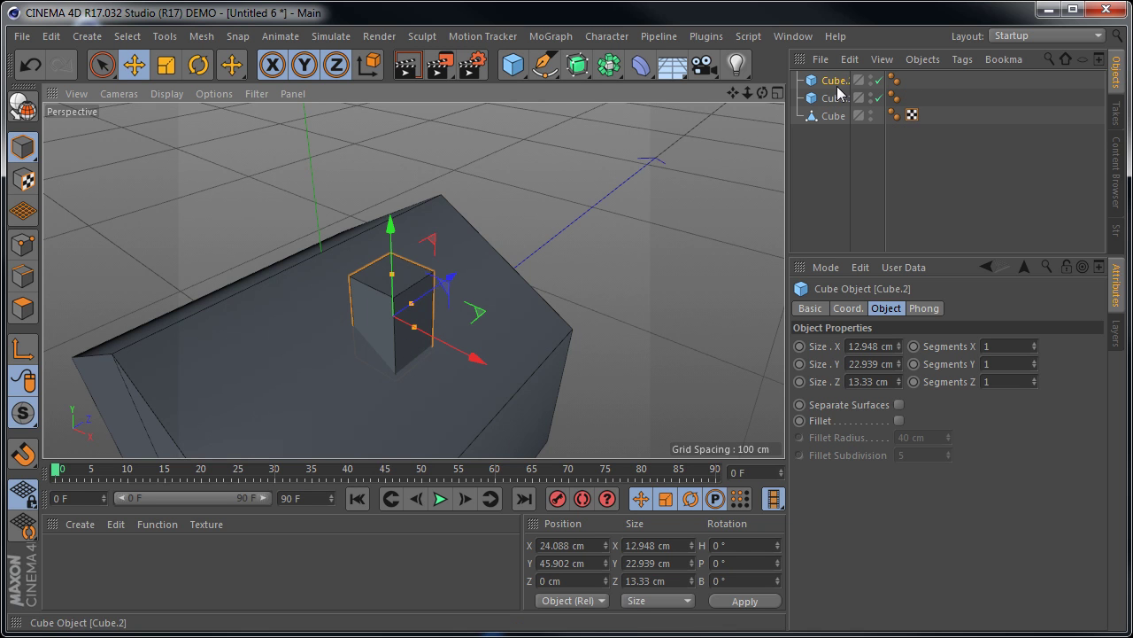
left_click_drag(393, 221, 418, 246)
left_click_drag(388, 156, 395, 175)
left_click(643, 191)
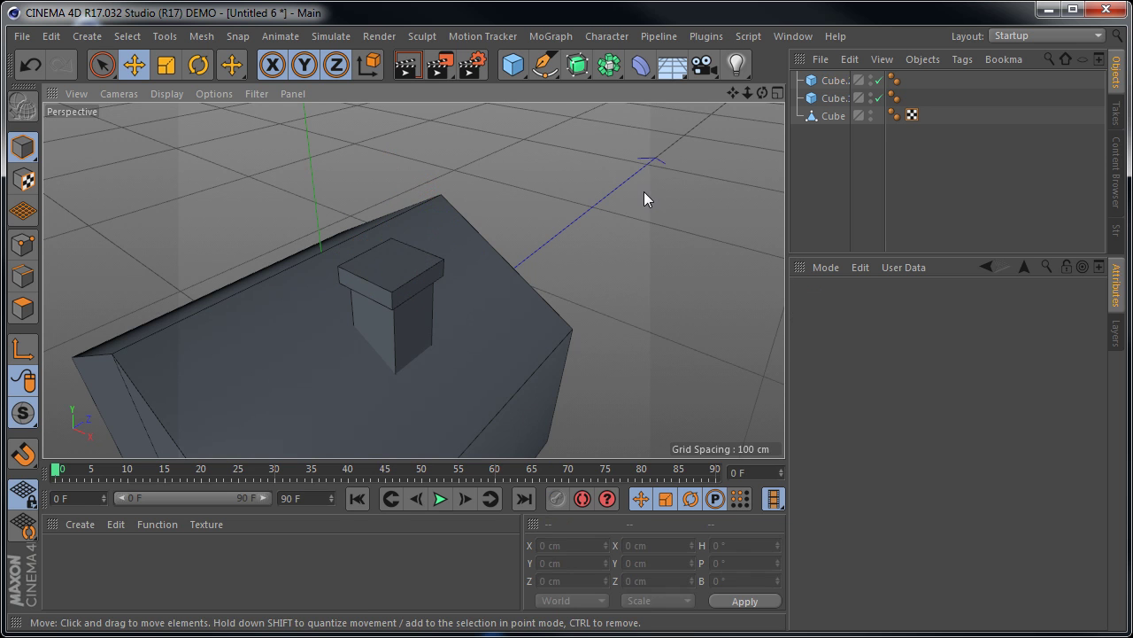
Frame the whole house to inspect it, selecting the house body and finally the chimney cap.
key("h")
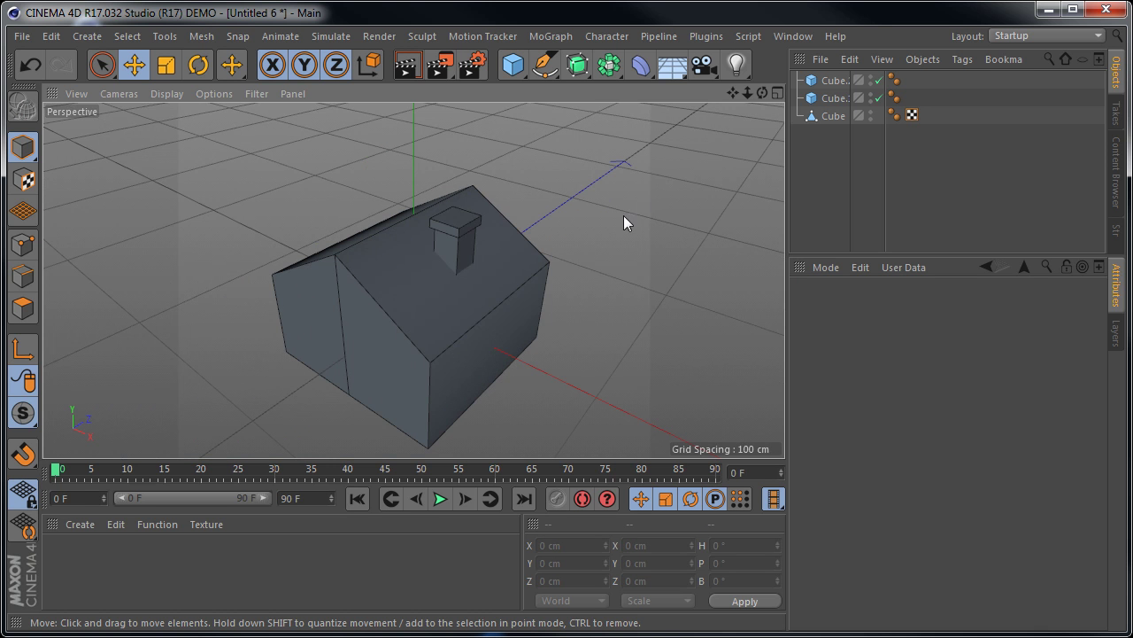
left_click_drag(585, 339, 537, 292, "alt")
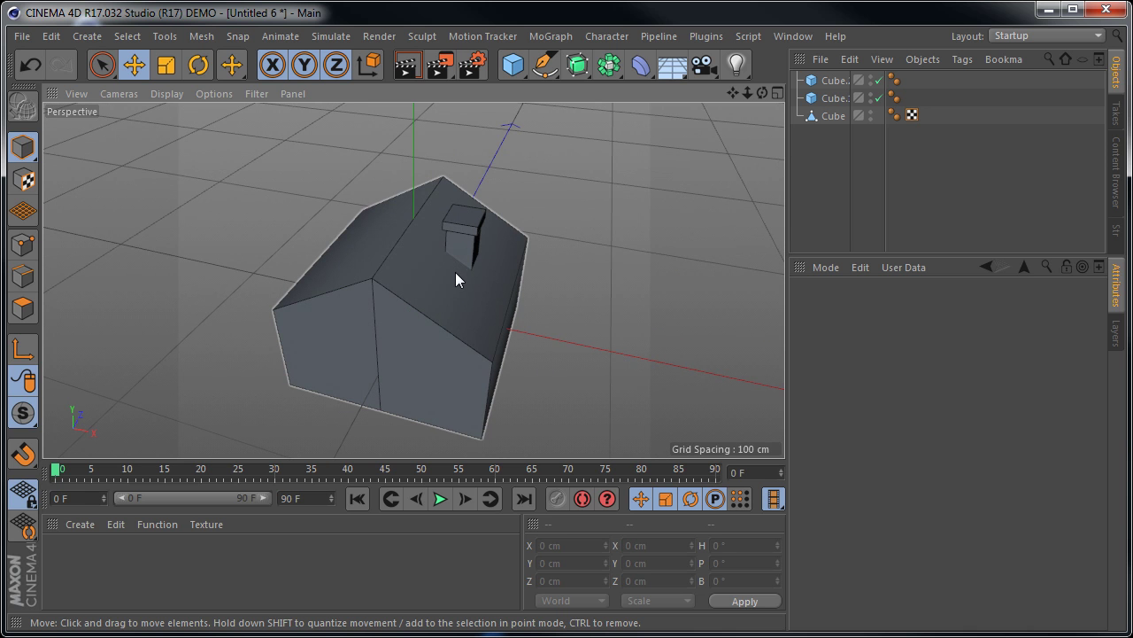
middle_click_drag(452, 293, 450, 269, "alt")
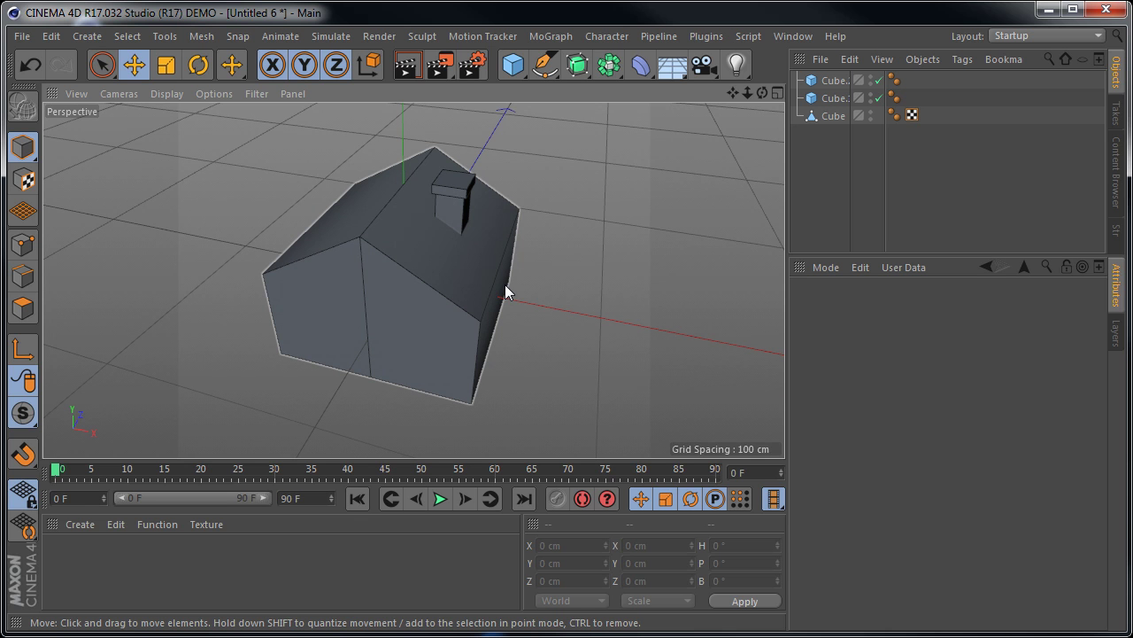
left_click(391, 316)
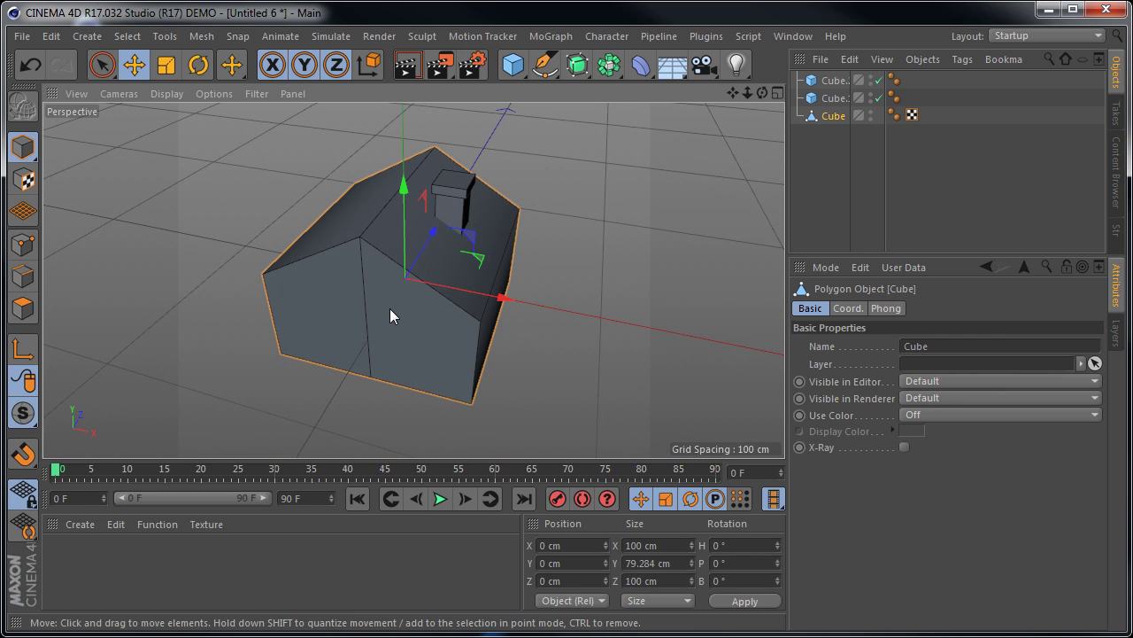
left_click(463, 201)
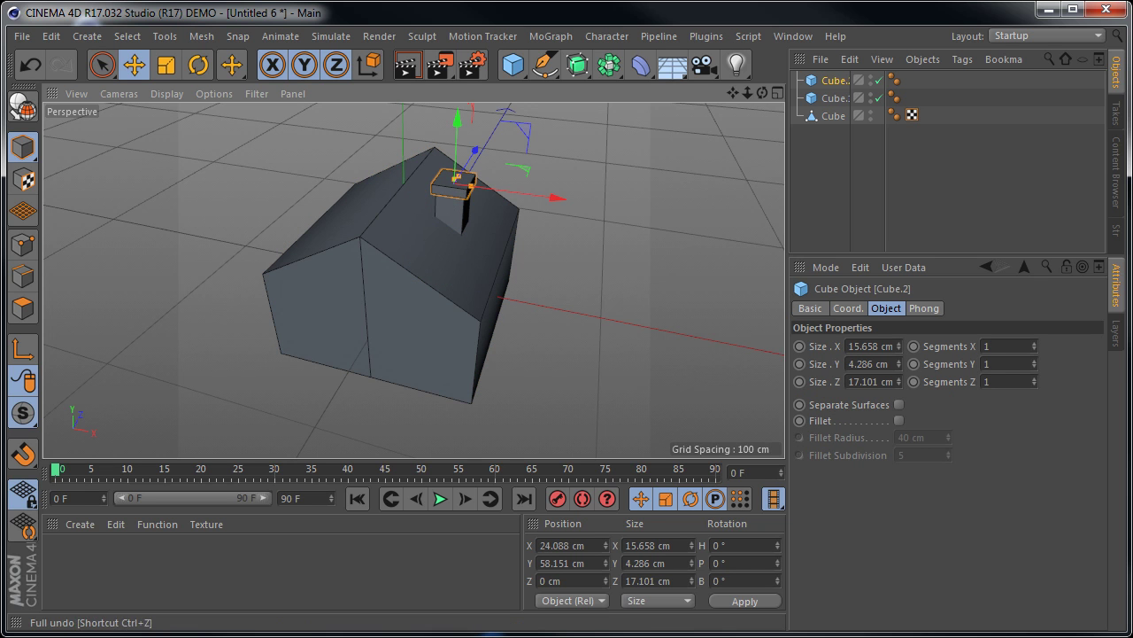